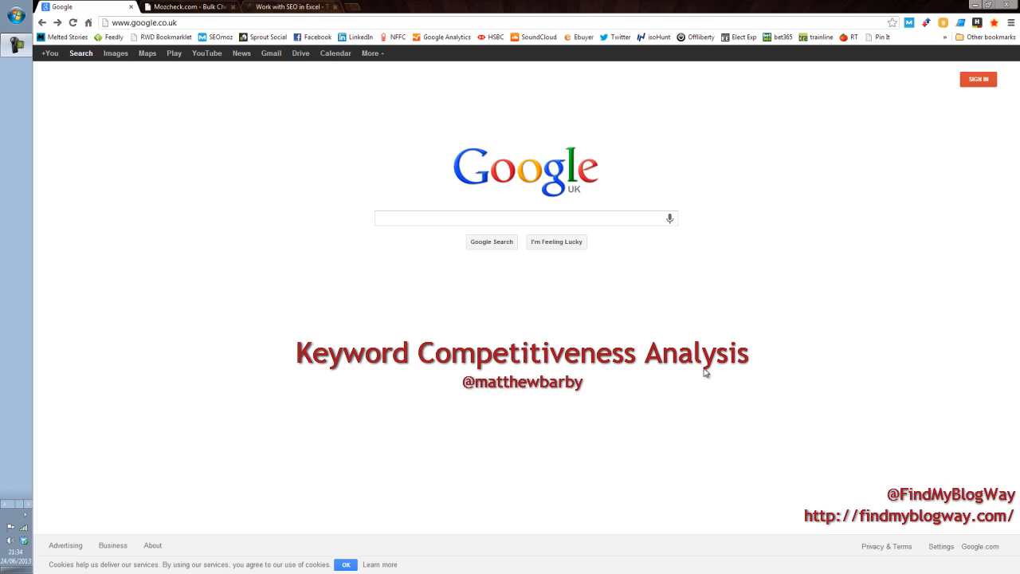
Step: Search Google for "seo services" and look through the first page of results
{"action": "left_click", "coordinate": [626, 219]}
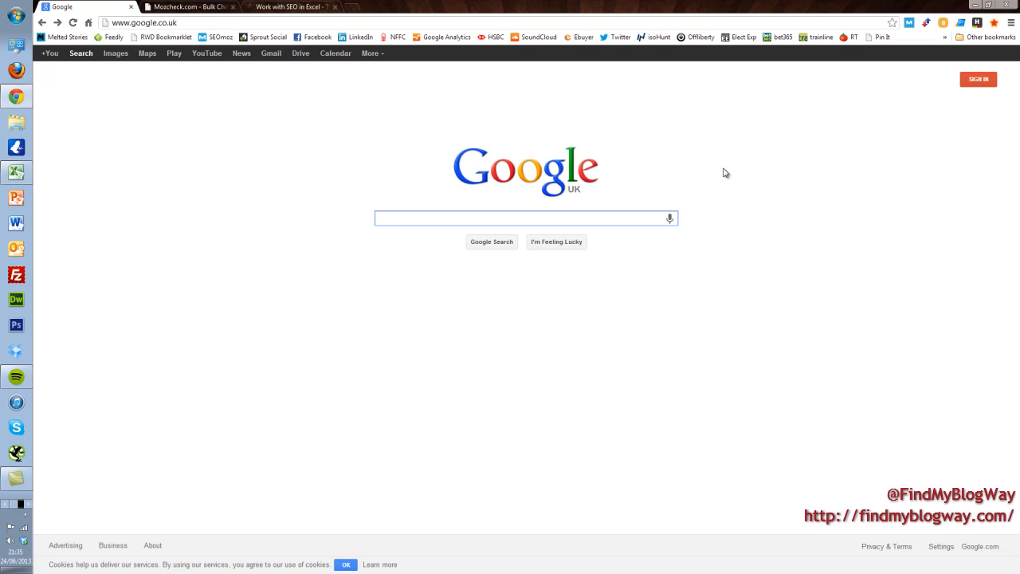
{"action": "type", "text": "seo s"}
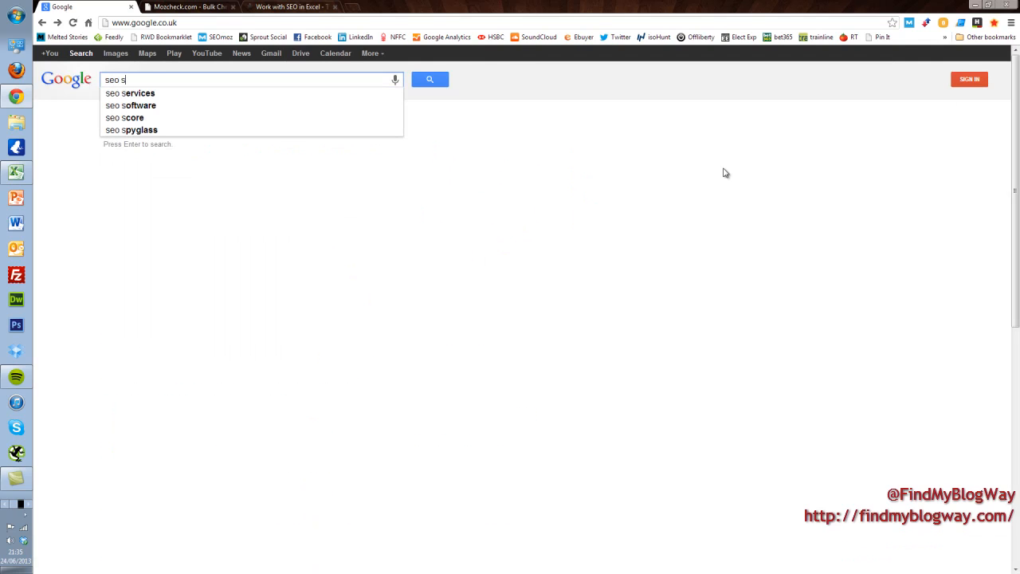
{"action": "type", "text": "ervices"}
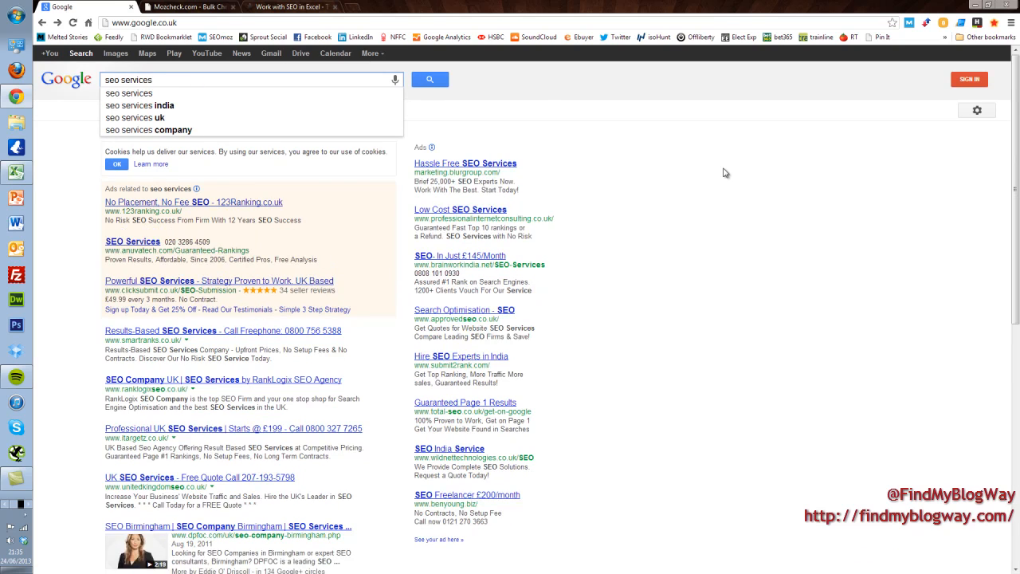
{"action": "key", "text": "Return"}
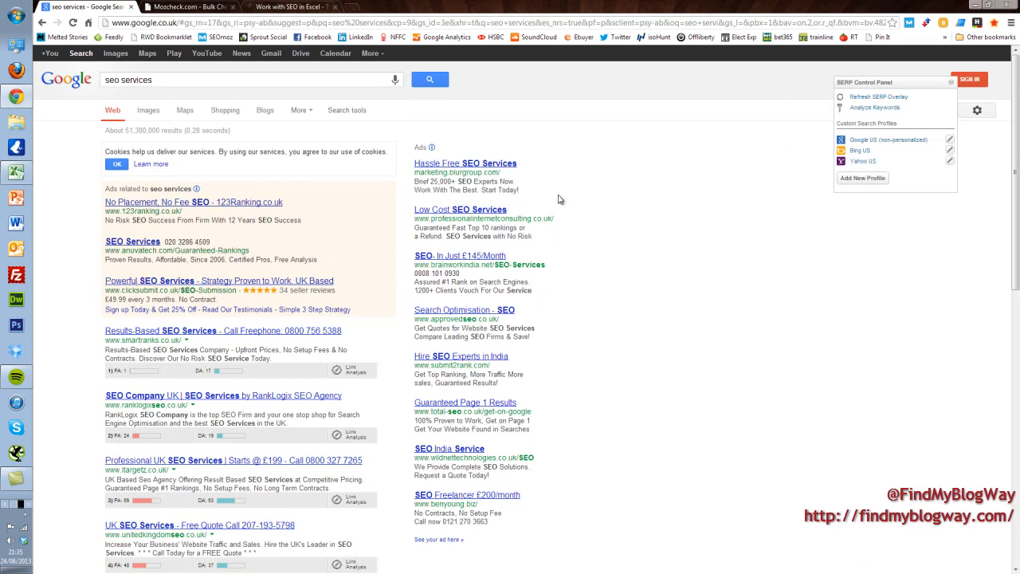
{"action": "scroll", "coordinate": [705, 279], "scroll_direction": "down", "scroll_amount": 6}
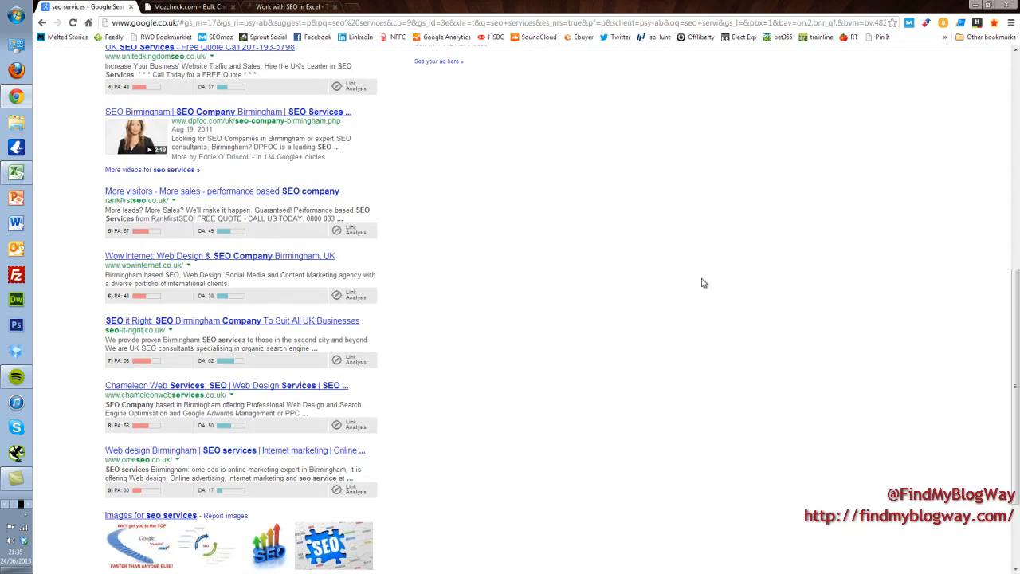
{"action": "scroll", "coordinate": [702, 287], "scroll_direction": "up", "scroll_amount": 7}
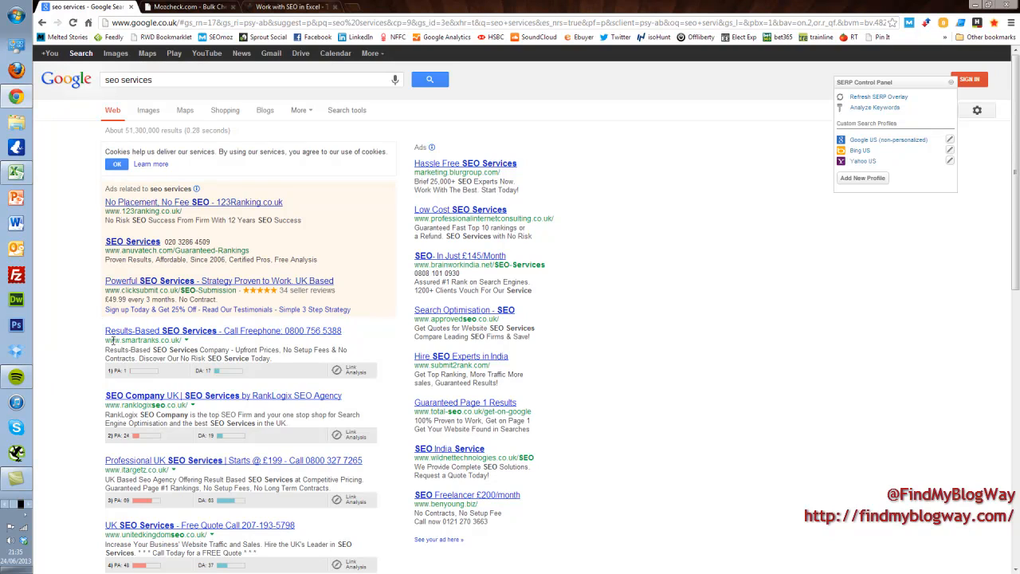
Step: Scrape all similar URLs from the first organic result's web address, copy the ten scraped rows and close the Scraper window
{"action": "right_click", "coordinate": [114, 341]}
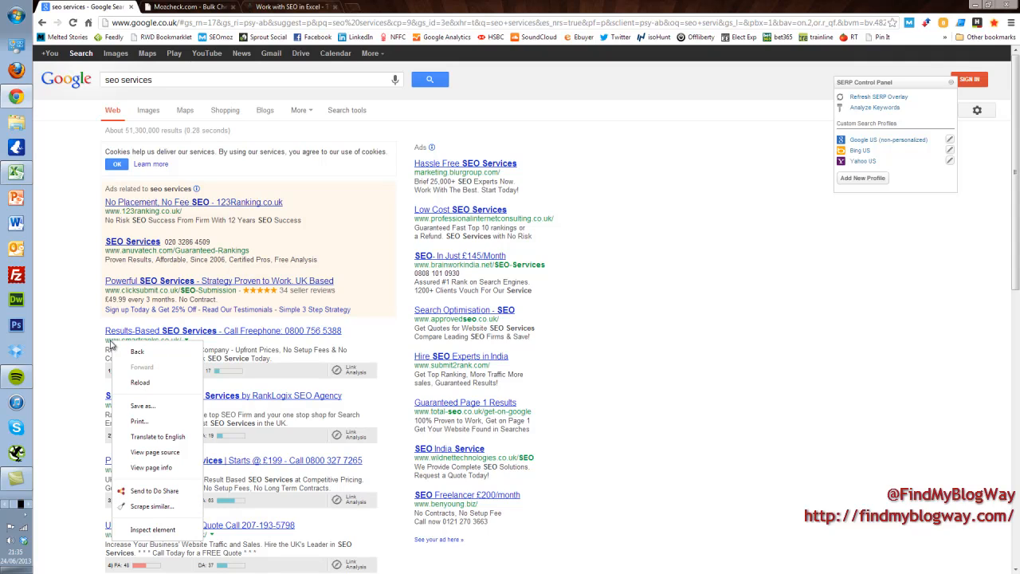
{"action": "left_click", "coordinate": [151, 507]}
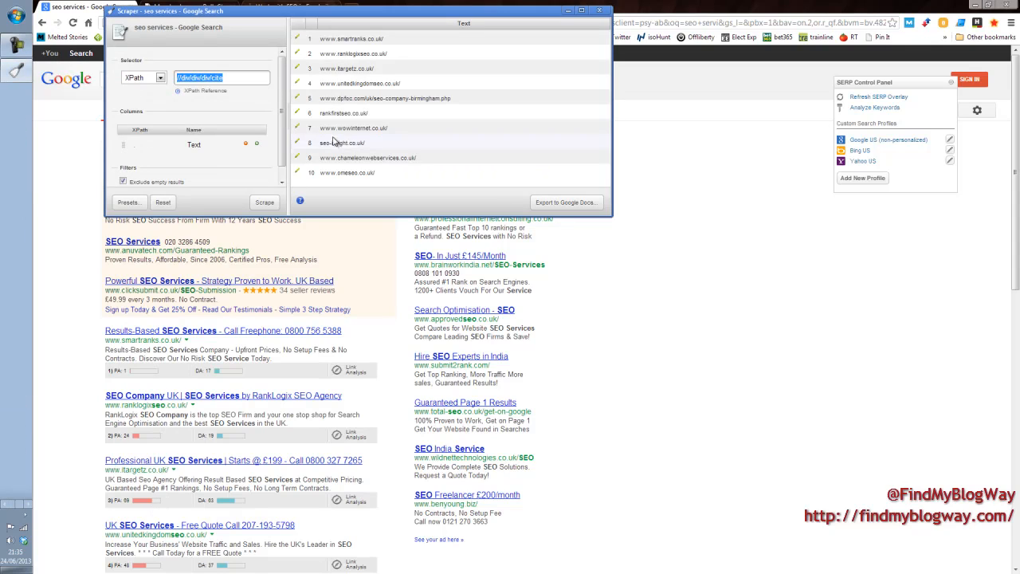
{"action": "left_click_drag", "start_coordinate": [387, 175], "coordinate": [300, 38]}
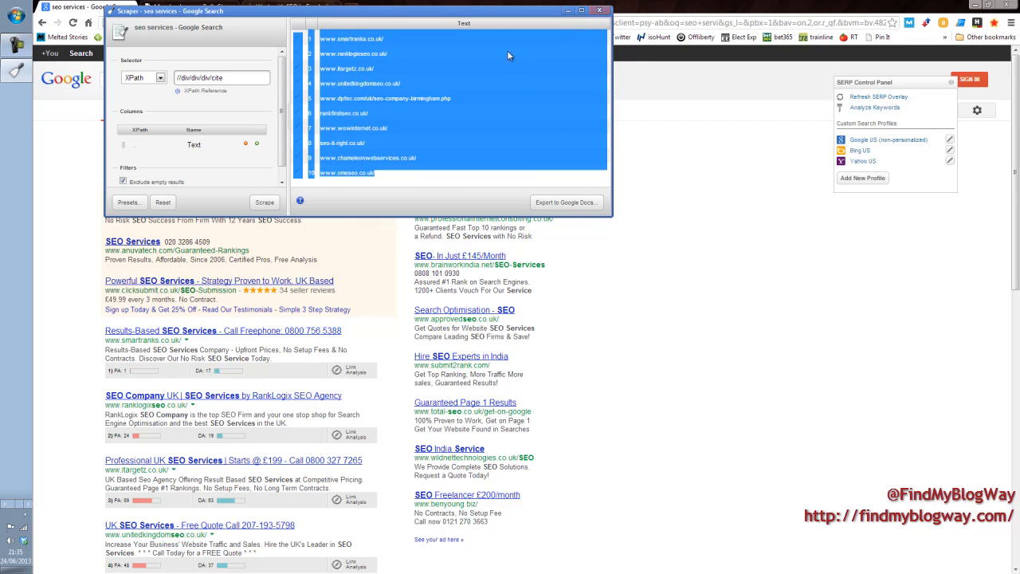
{"action": "right_click", "coordinate": [402, 103]}
{"action": "left_click", "coordinate": [428, 114]}
{"action": "left_click", "coordinate": [599, 9]}
Step: Switch to the blank Excel workbook and close the MajesticSEO pane
{"action": "left_click", "coordinate": [16, 171]}
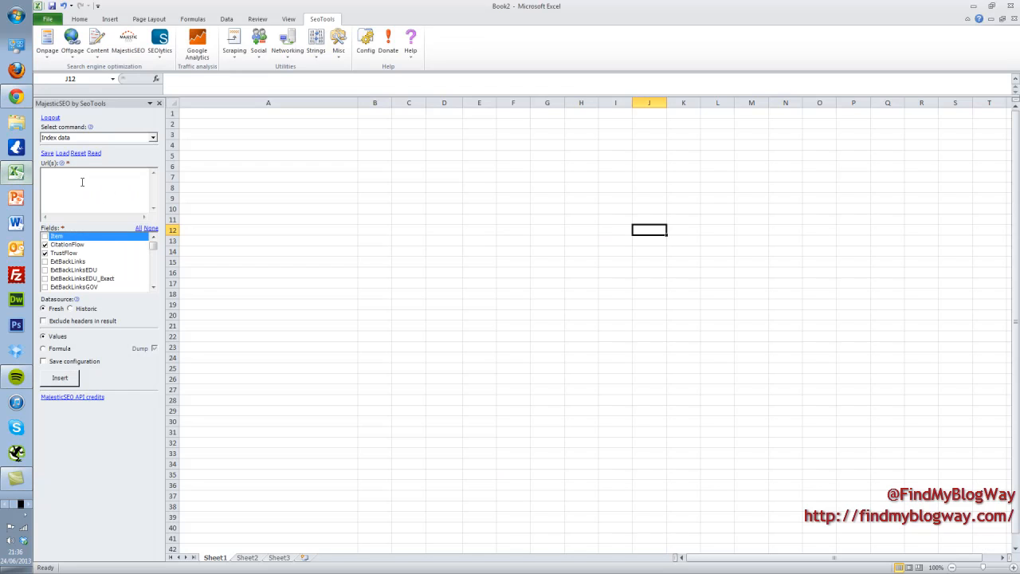
{"action": "left_click", "coordinate": [160, 104]}
{"action": "left_click", "coordinate": [79, 19]}
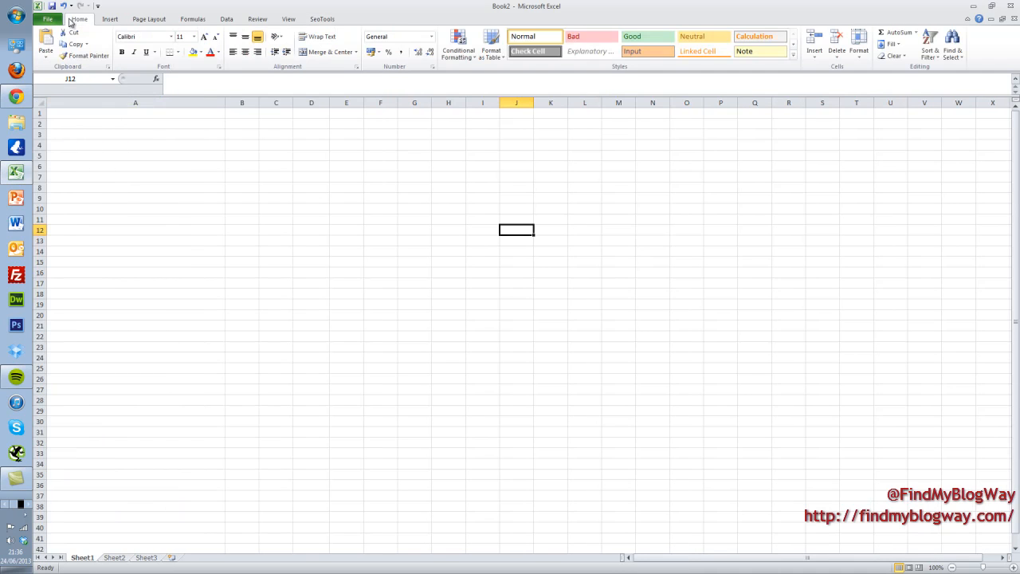
Step: Paste the scraped rows at A1 matching the destination formatting, and delete the empty and numbering columns A and B
{"action": "left_click", "coordinate": [89, 114]}
{"action": "key", "text": "ctrl+v"}
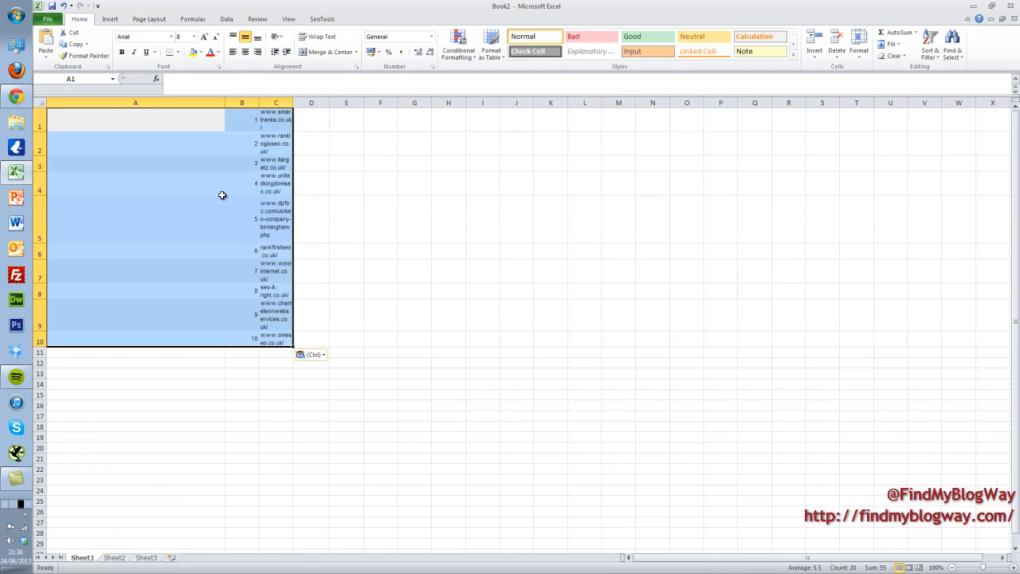
{"action": "left_click", "coordinate": [323, 356]}
{"action": "left_click", "coordinate": [319, 380]}
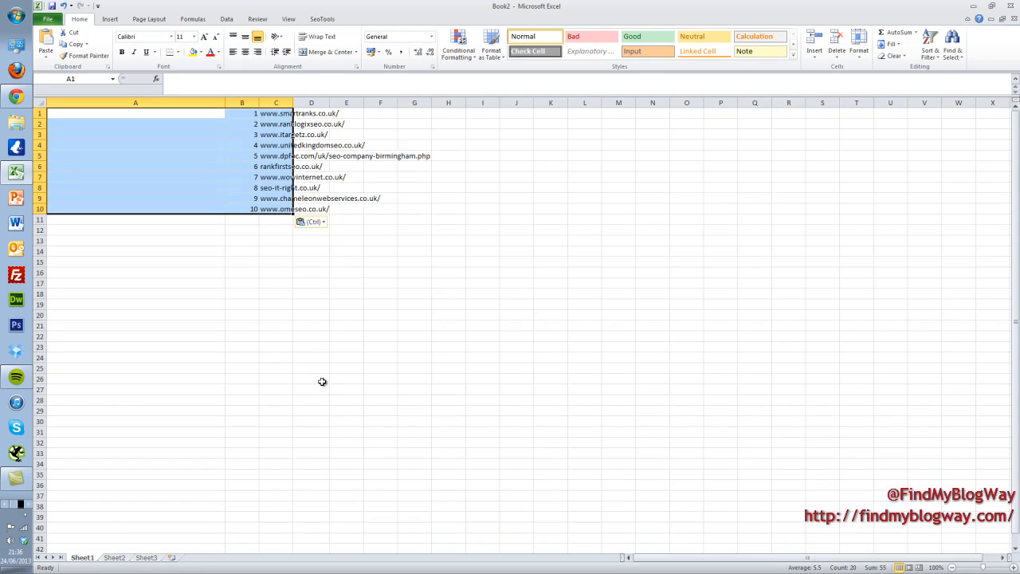
{"action": "left_click_drag", "start_coordinate": [123, 102], "coordinate": [236, 102]}
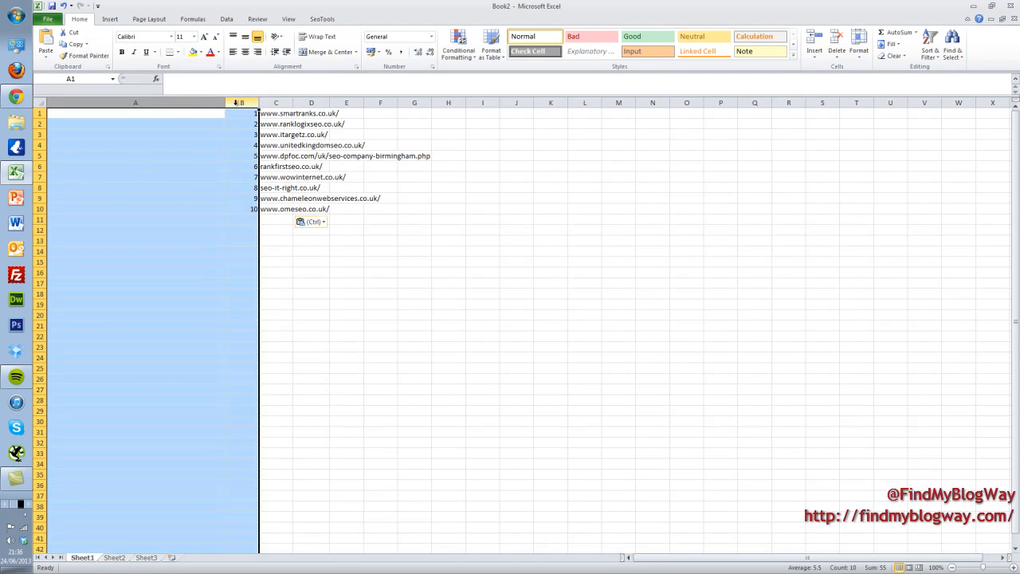
{"action": "right_click", "coordinate": [237, 104]}
{"action": "left_click", "coordinate": [274, 186]}
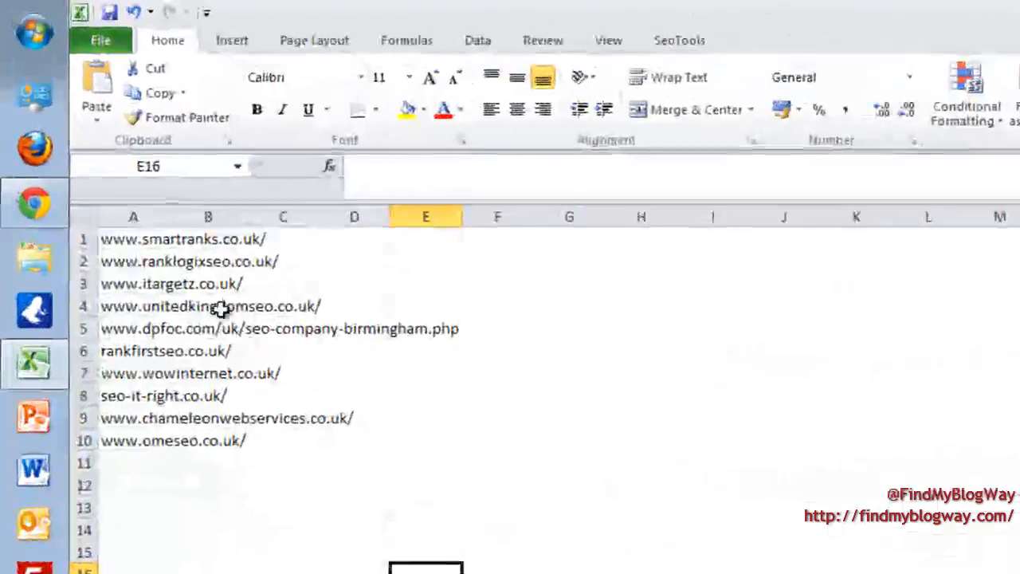
Step: Copy the ten URLs in cells A1:A10
{"action": "left_click_drag", "start_coordinate": [59, 114], "coordinate": [64, 214]}
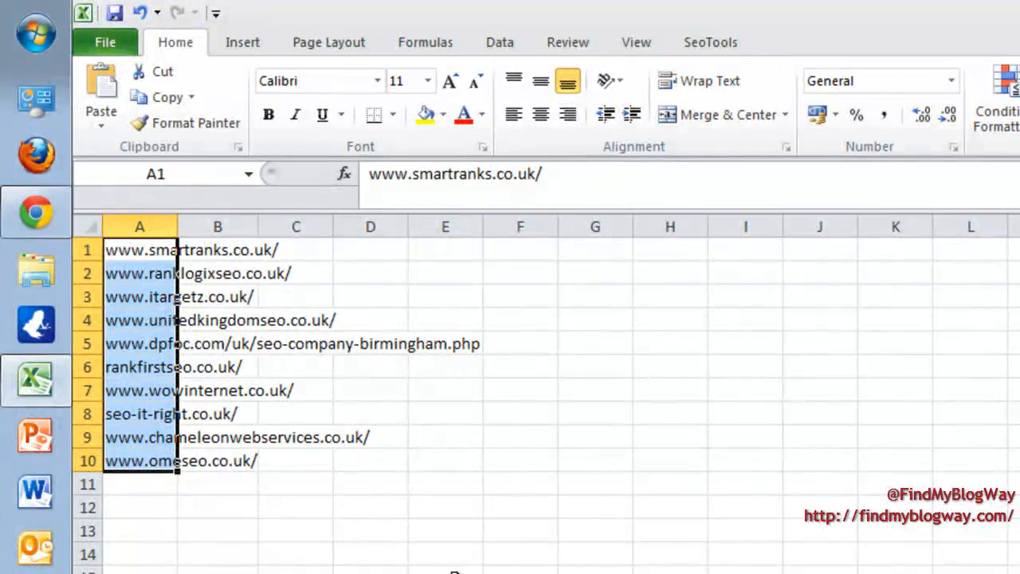
{"action": "key", "text": "ctrl+c"}
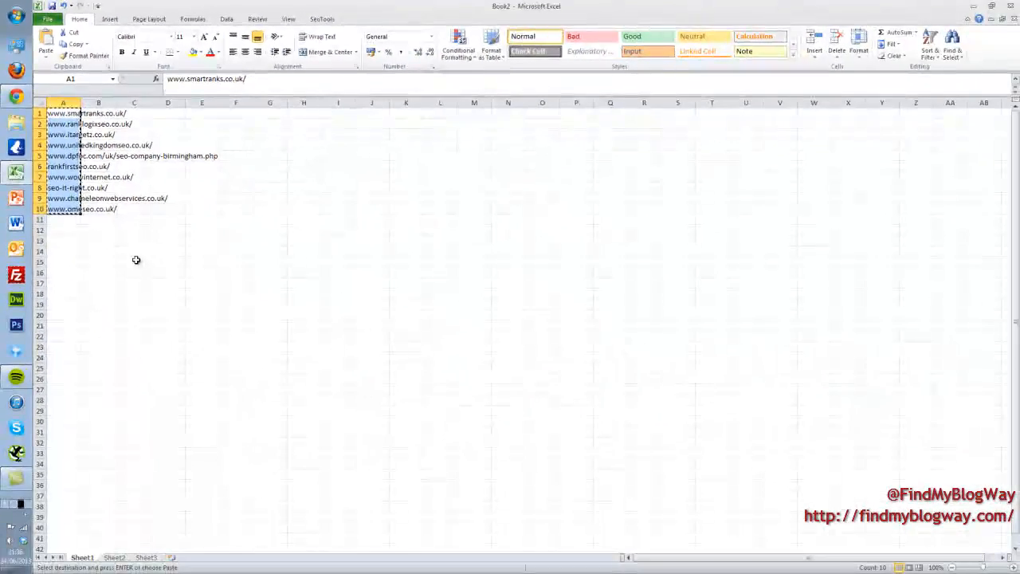
{"action": "right_click", "coordinate": [69, 114]}
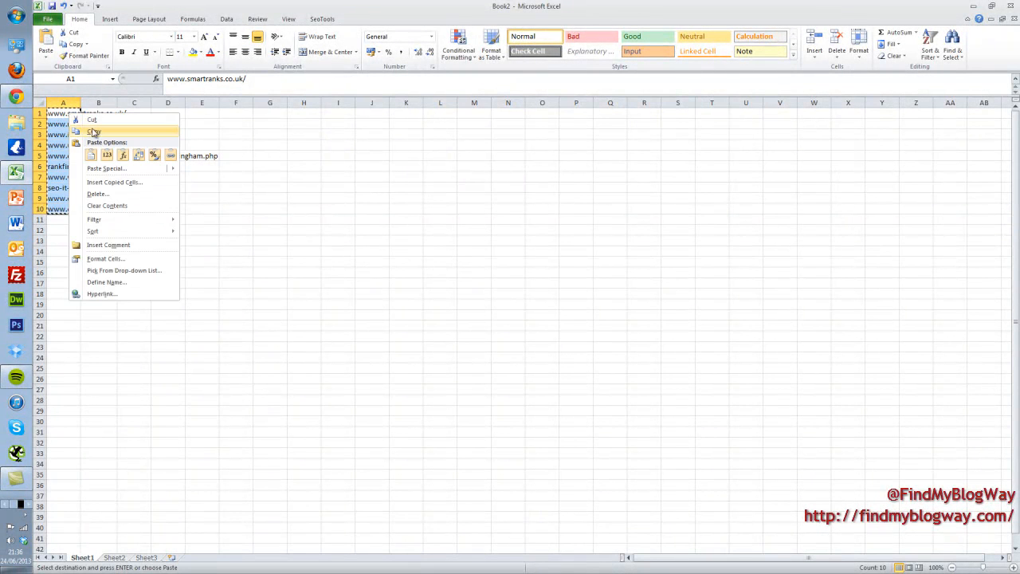
{"action": "left_click", "coordinate": [103, 127]}
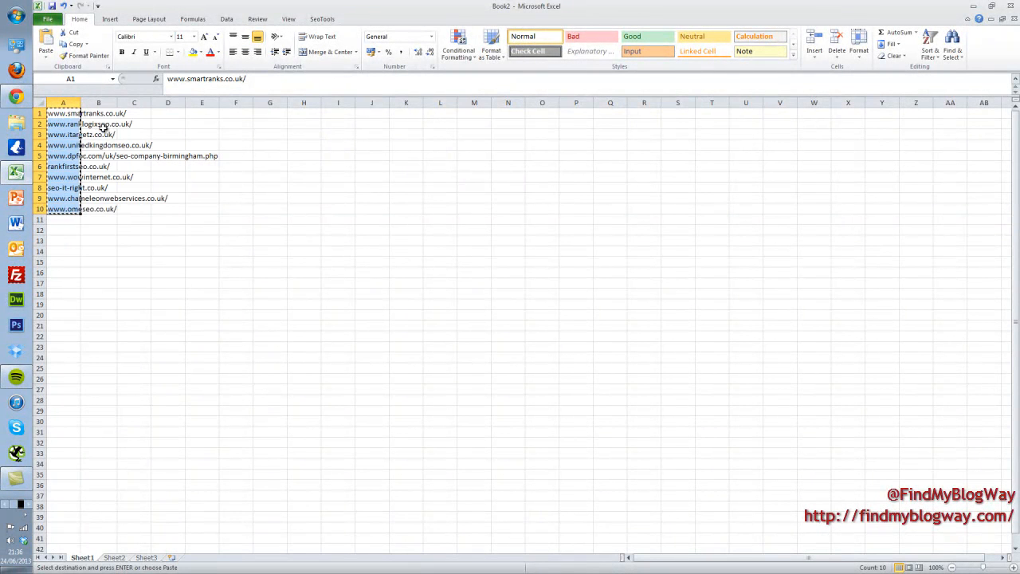
Step: Switch to Mozcheck.com in Chrome, paste the URLs into the Bulk Link Checker and run the link check
{"action": "left_click", "coordinate": [16, 96]}
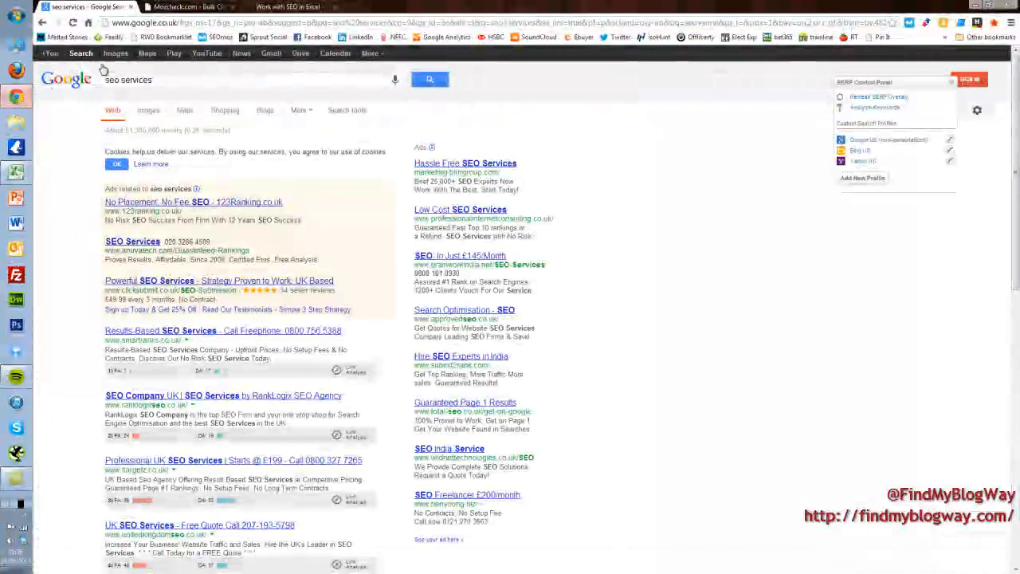
{"action": "left_click", "coordinate": [173, 8]}
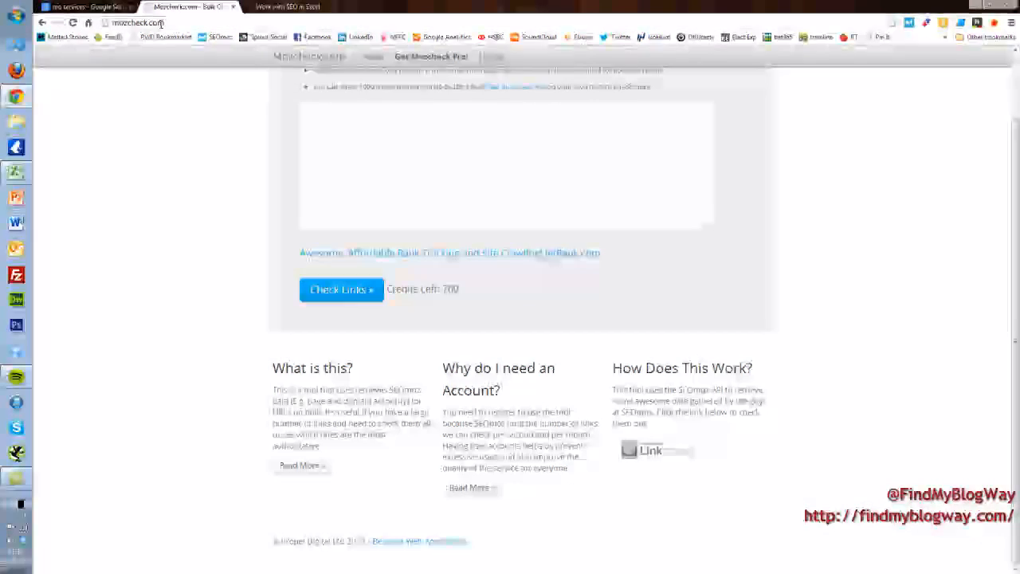
{"action": "scroll", "coordinate": [176, 198], "scroll_direction": "up", "scroll_amount": 1}
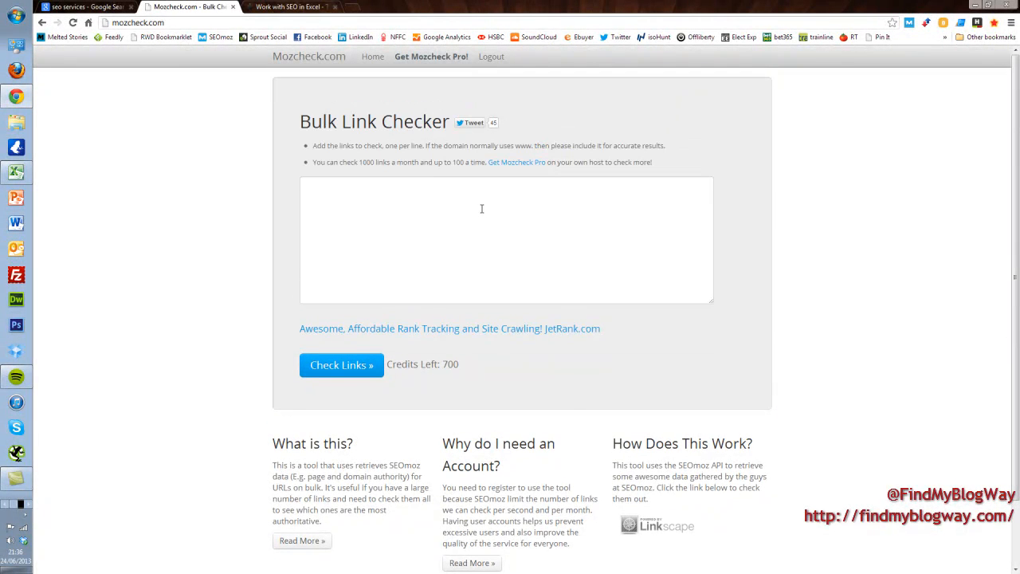
{"action": "left_click", "coordinate": [399, 195]}
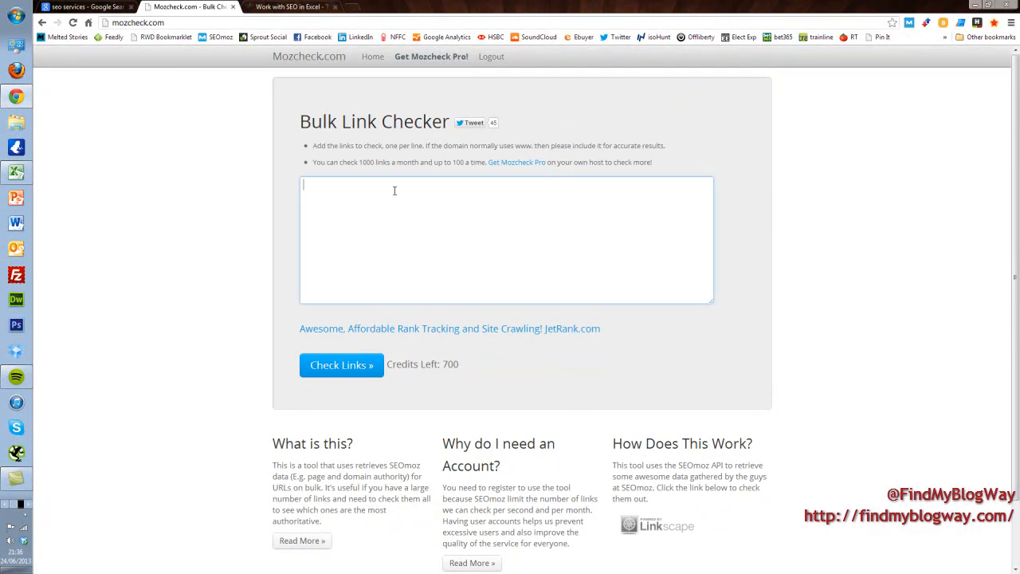
{"action": "key", "text": "ctrl+v"}
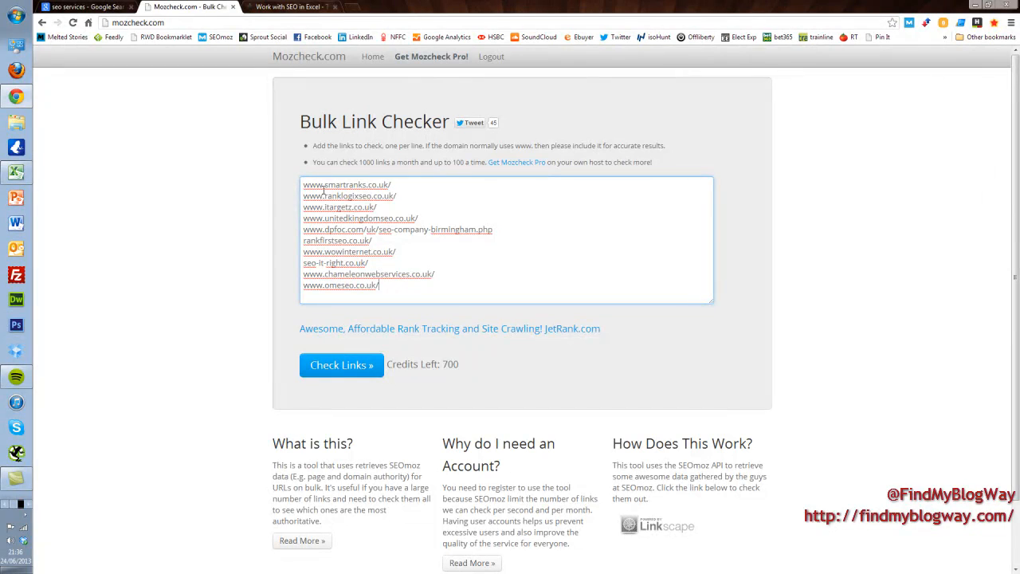
{"action": "left_click", "coordinate": [357, 374]}
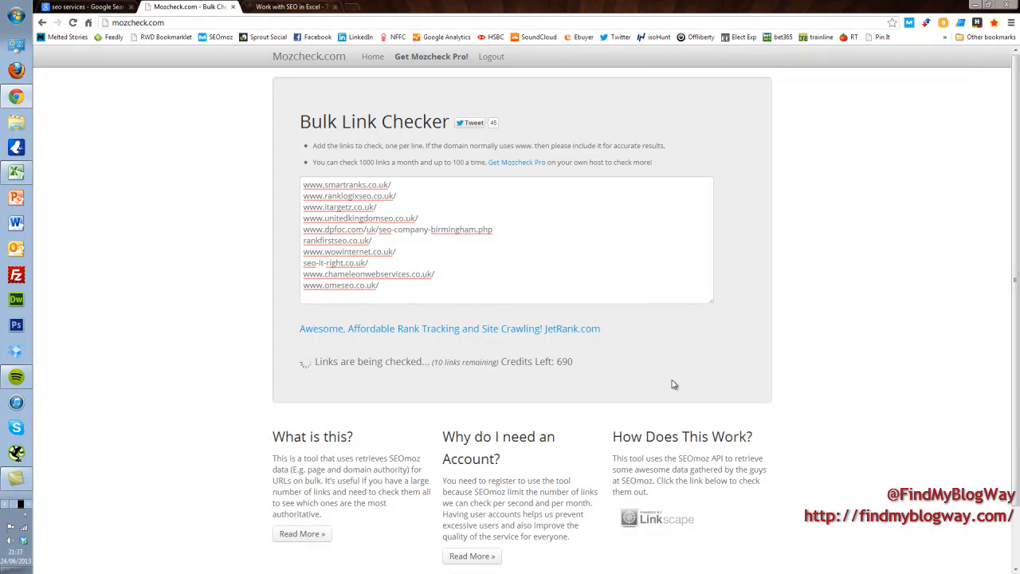
Step: Copy the entire Mozcheck results table, from the URL header to the last External Links value
{"action": "scroll", "coordinate": [674, 388], "scroll_direction": "down", "scroll_amount": 1}
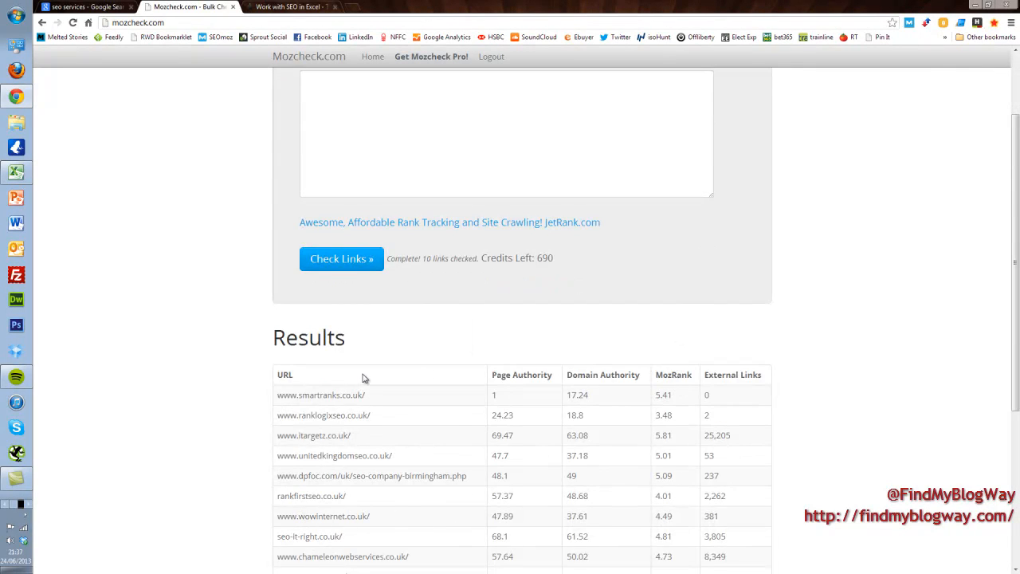
{"action": "scroll", "coordinate": [367, 377], "scroll_direction": "down", "scroll_amount": 2}
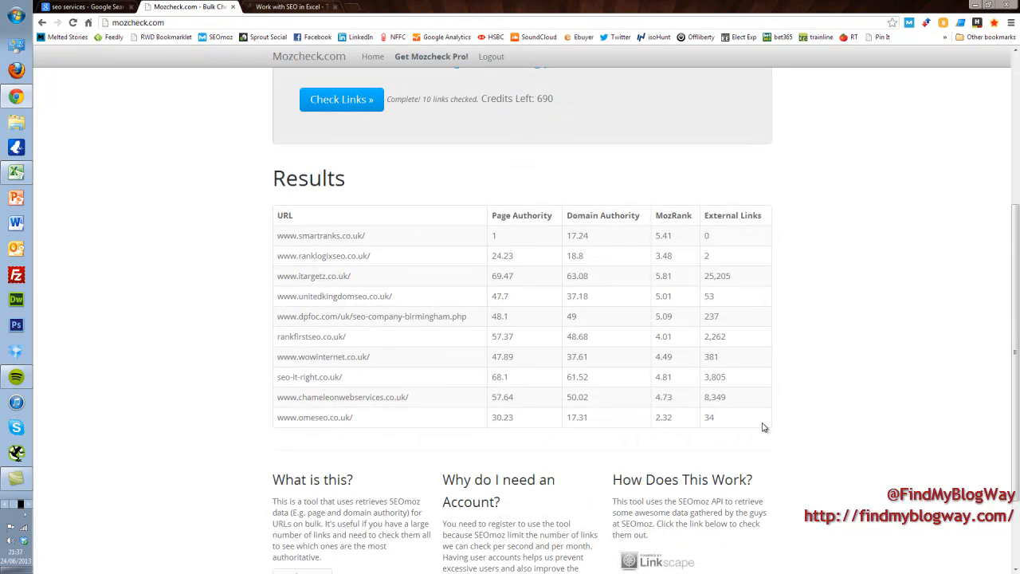
{"action": "left_click_drag", "start_coordinate": [763, 428], "coordinate": [263, 211]}
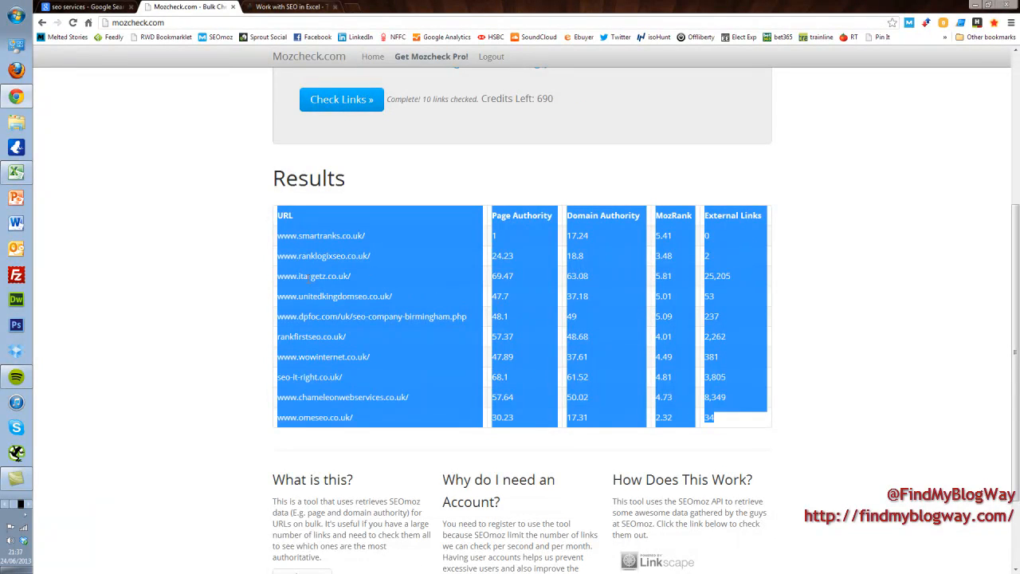
Step: Switch to Excel, paste the results over the URL list at A1 matching the destination formatting, and auto-fit column A
{"action": "left_click", "coordinate": [24, 177]}
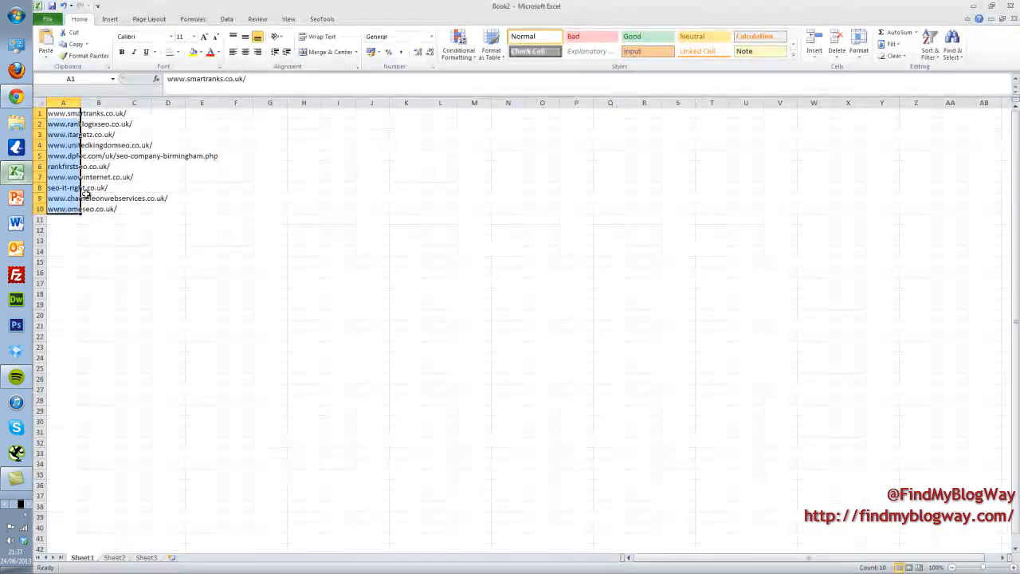
{"action": "key", "text": "ctrl+v"}
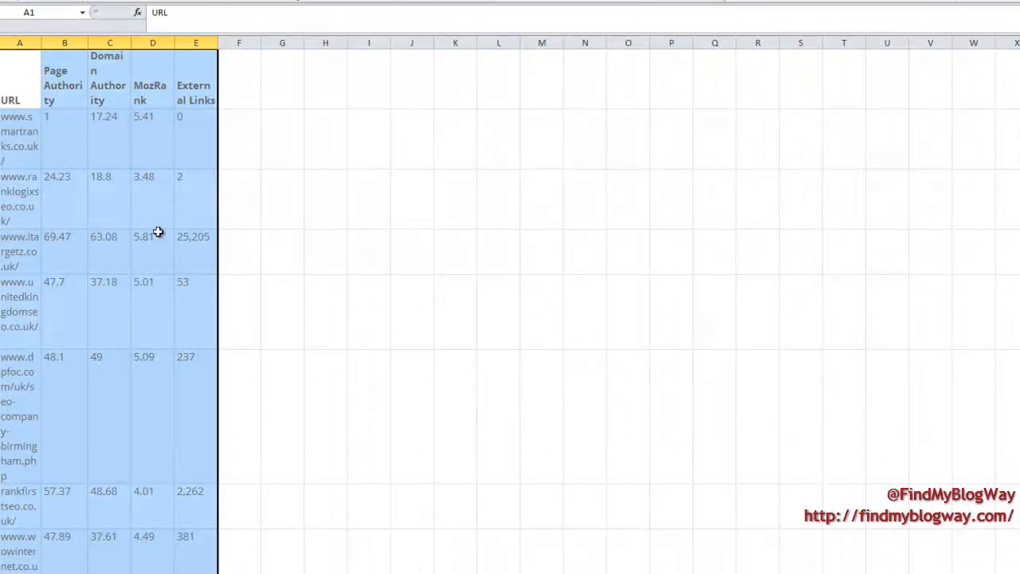
{"action": "left_click", "coordinate": [251, 568]}
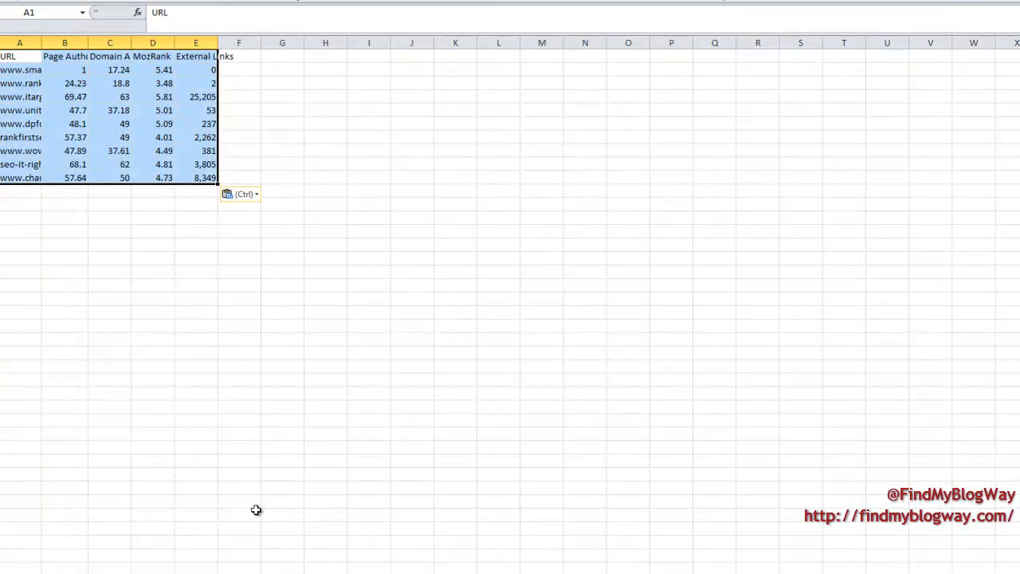
{"action": "double_click", "coordinate": [43, 42]}
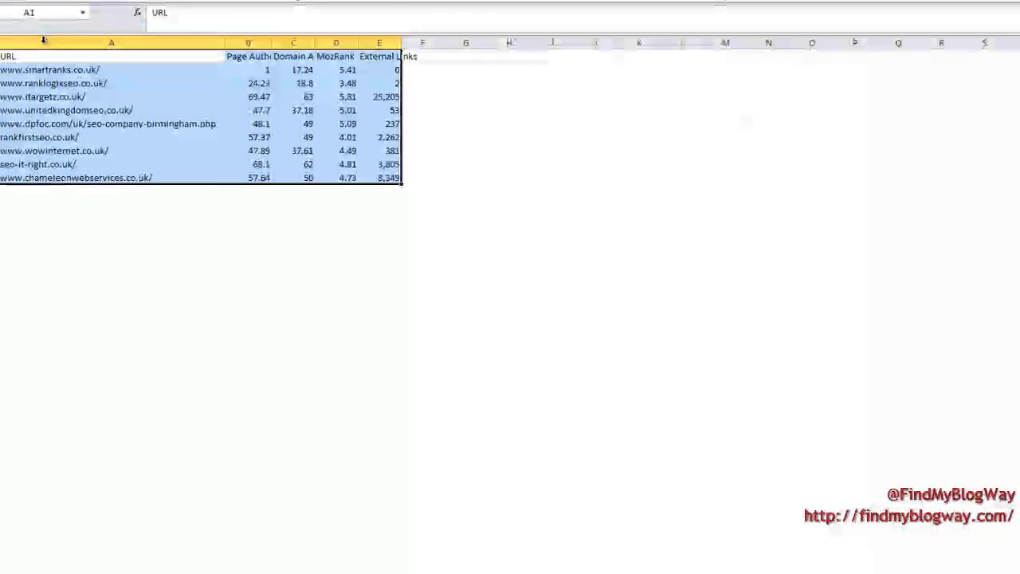
{"action": "left_click", "coordinate": [323, 230]}
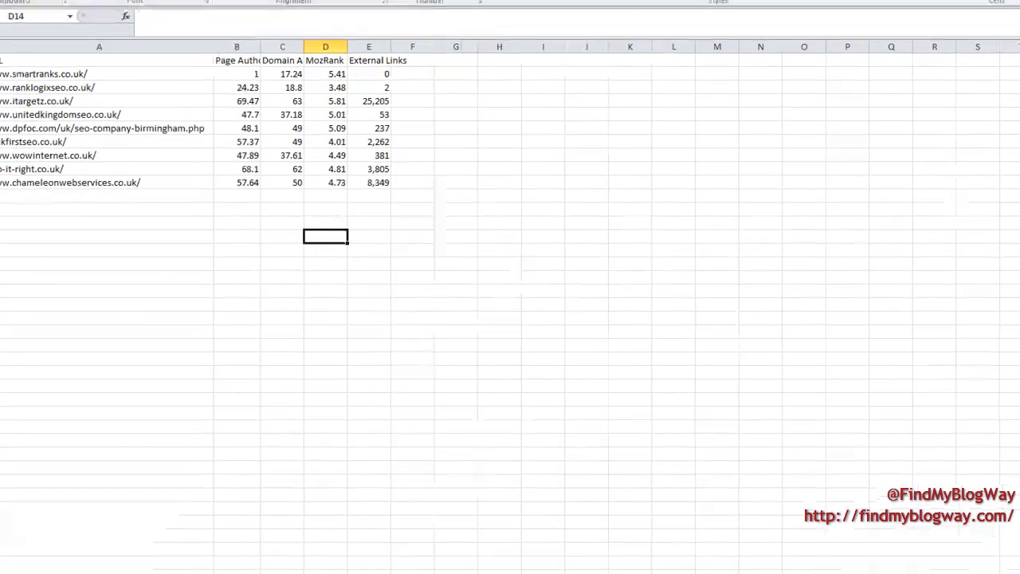
Step: Switch to Chrome and show the SeoTools for Excel project page
{"action": "left_click", "coordinate": [47, 29]}
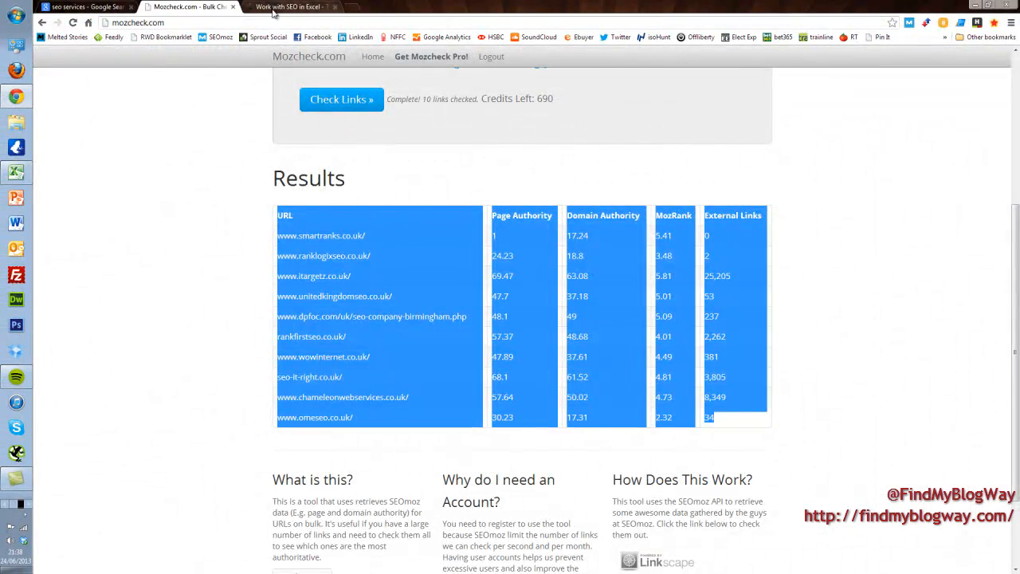
{"action": "left_click", "coordinate": [274, 8]}
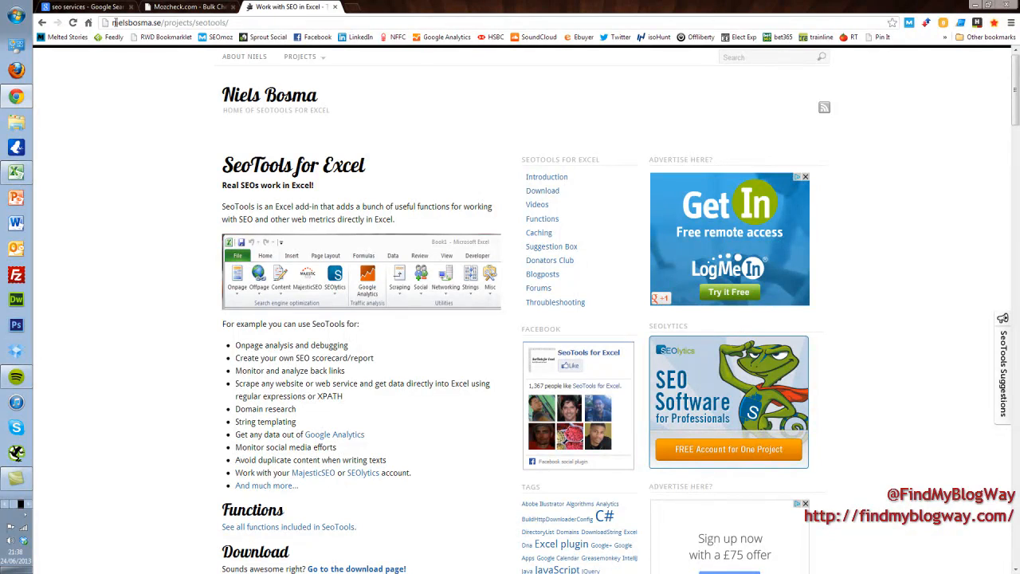
Step: Highlight the site domain in the address and the SeoTools for Excel heading on the project page
{"action": "left_click_drag", "start_coordinate": [117, 22], "coordinate": [155, 23]}
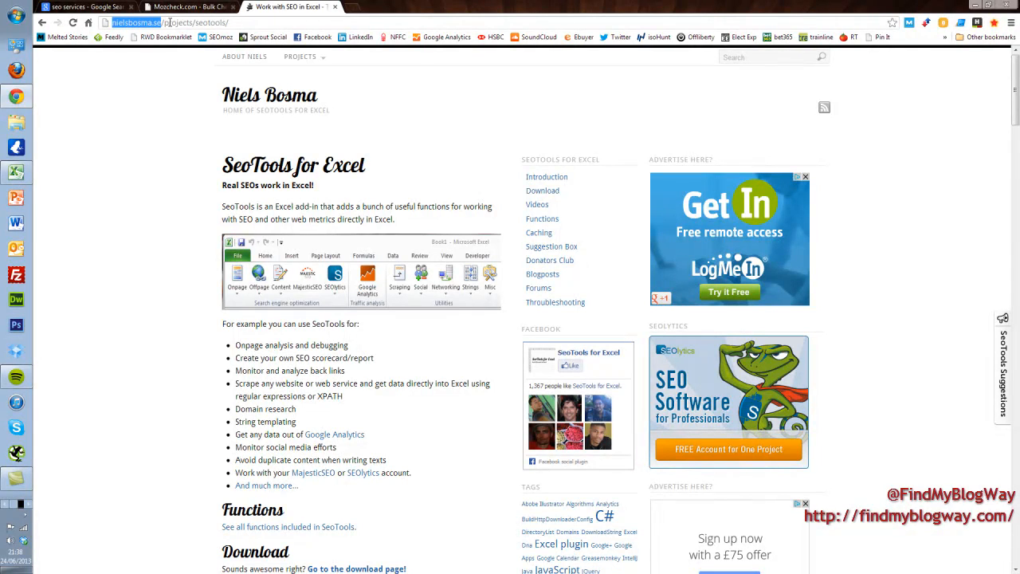
{"action": "left_click", "coordinate": [233, 23]}
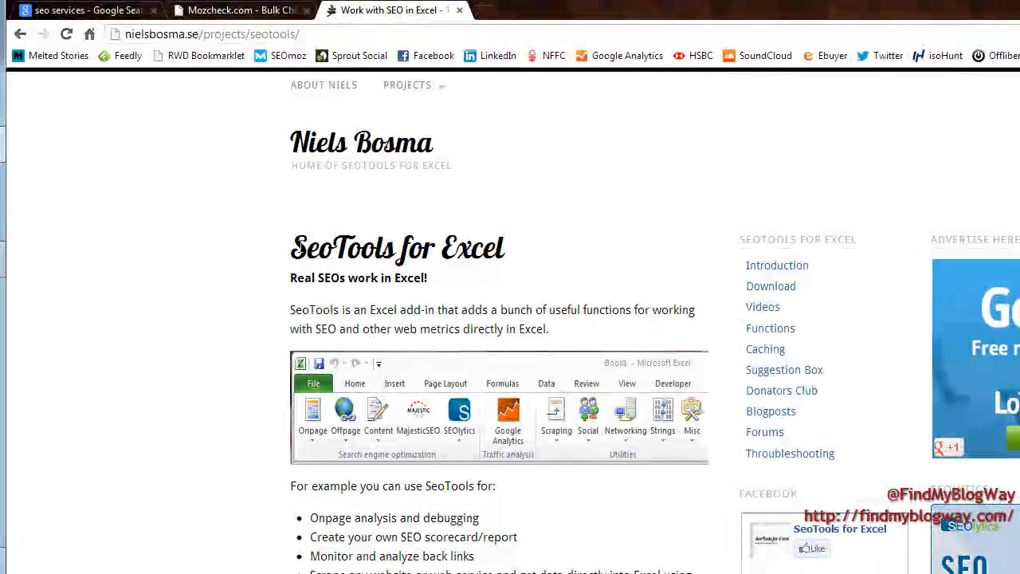
{"action": "left_click_drag", "start_coordinate": [222, 165], "coordinate": [361, 170]}
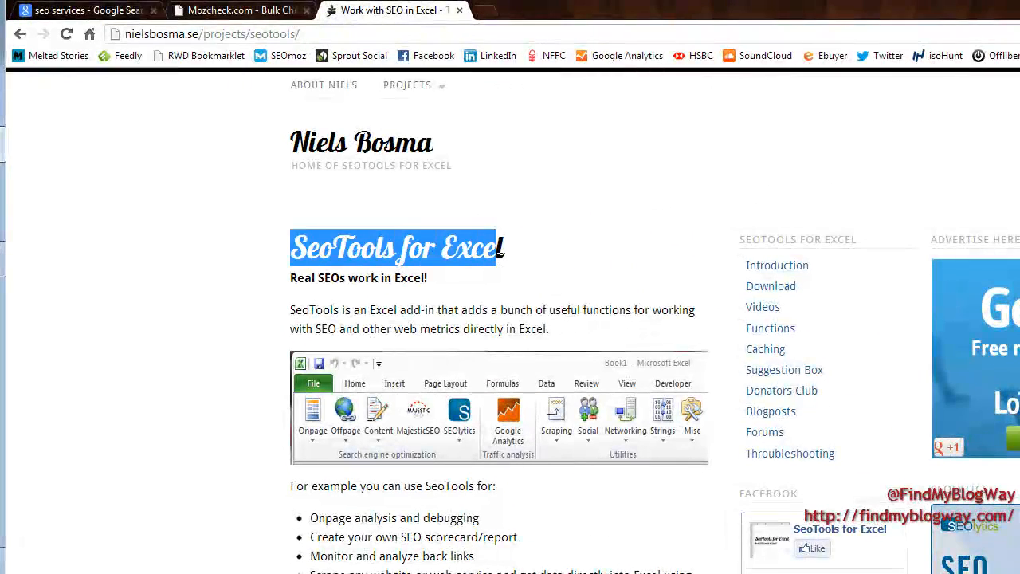
{"action": "left_click", "coordinate": [524, 265]}
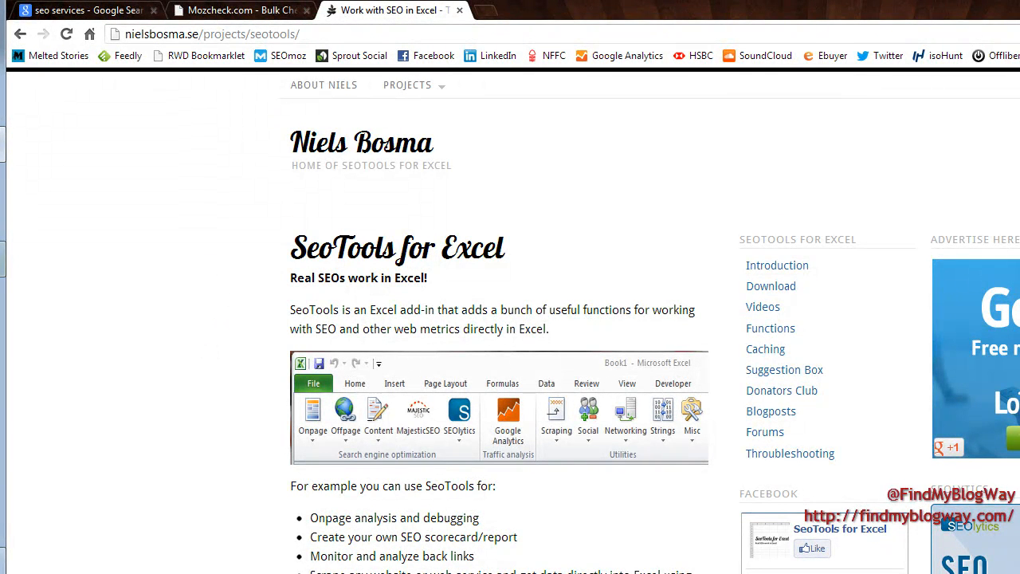
Step: Switch to Excel, open the SeoTools MajesticSEO tool, and copy the URLs in A2:A10
{"action": "left_click", "coordinate": [2, 259]}
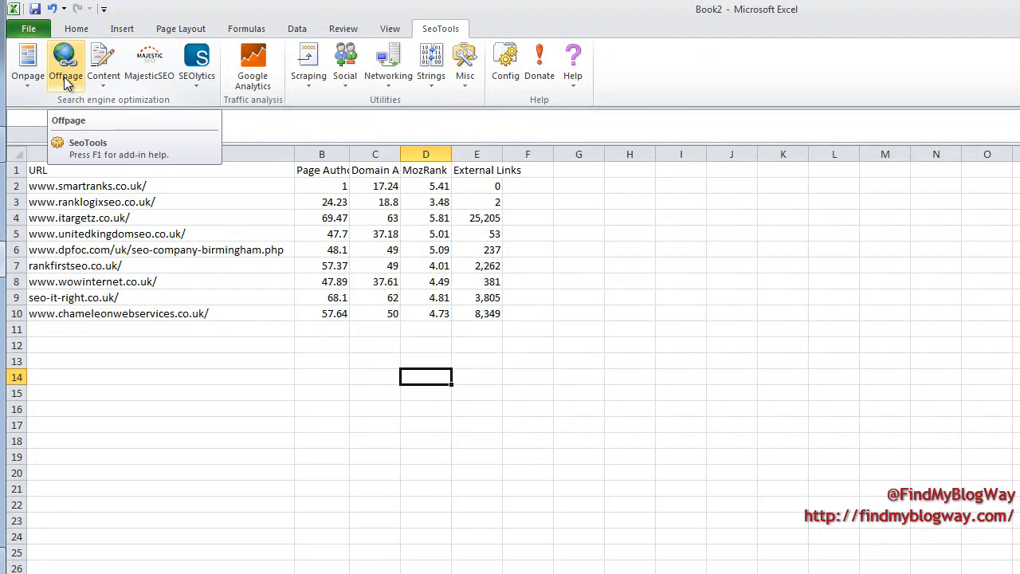
{"action": "left_click", "coordinate": [153, 71]}
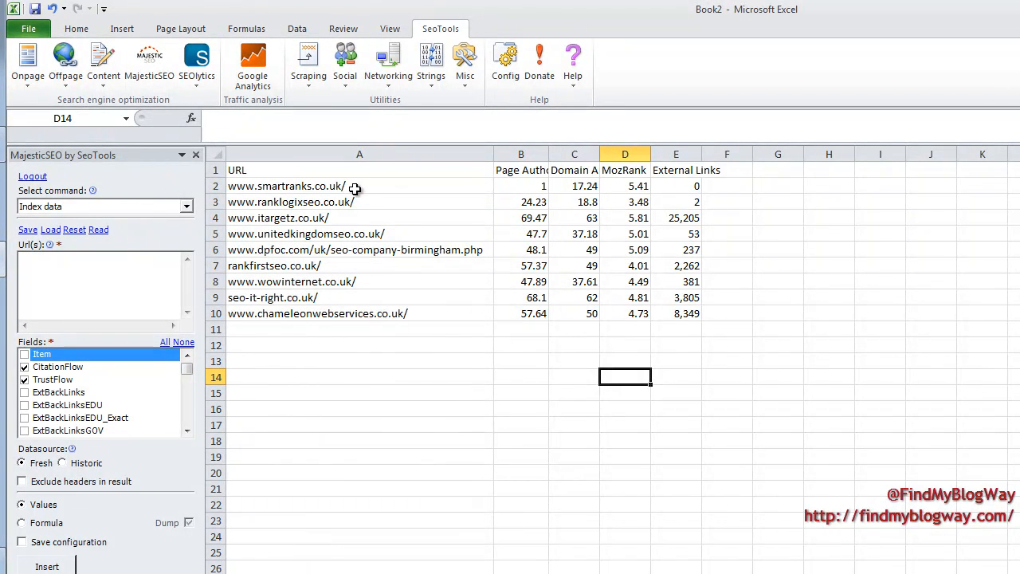
{"action": "left_click_drag", "start_coordinate": [356, 186], "coordinate": [353, 315]}
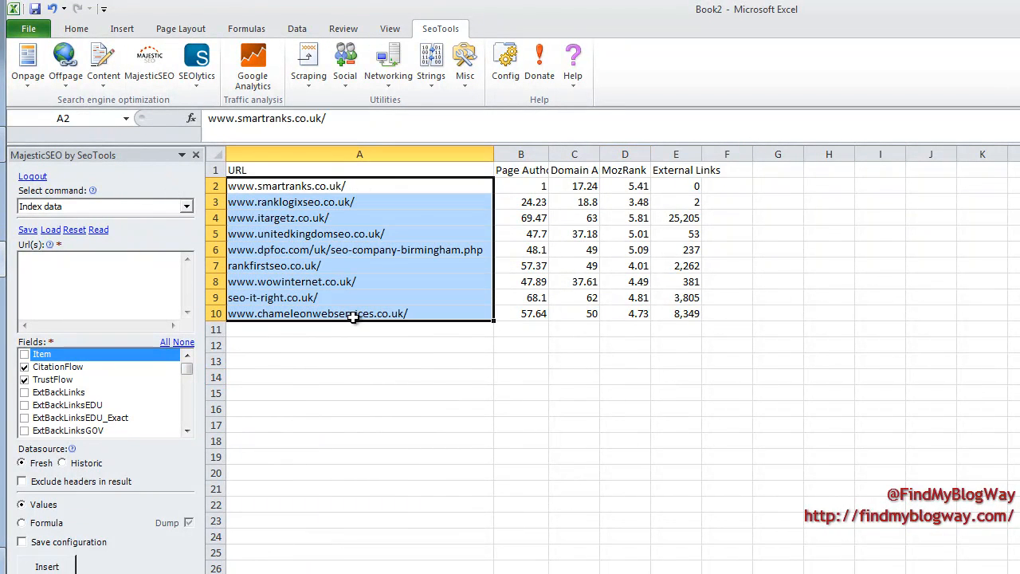
{"action": "key", "text": "ctrl+c"}
{"action": "right_click", "coordinate": [322, 191]}
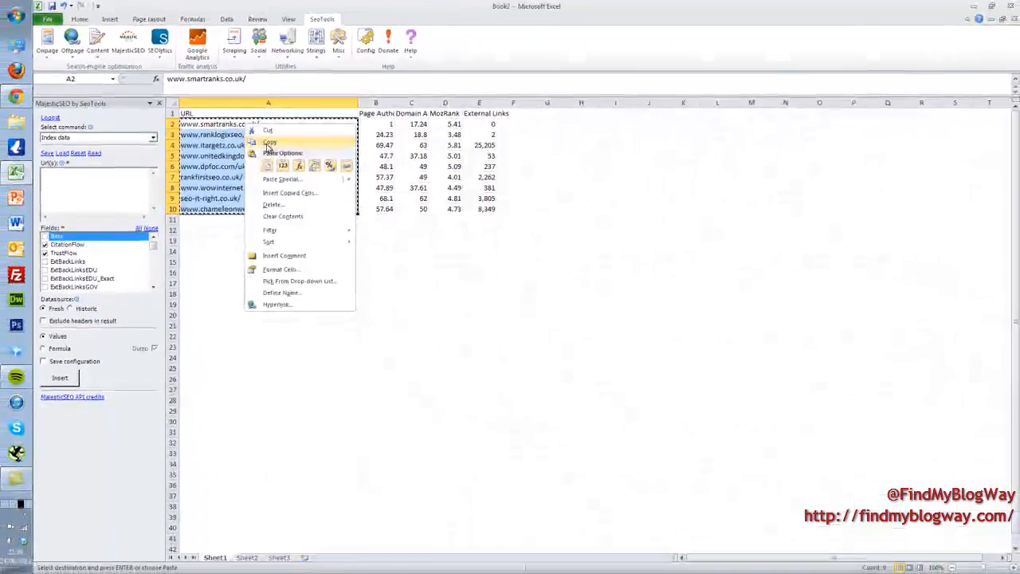
{"action": "key", "text": "Escape"}
Step: Paste the copied URLs into the MajesticSEO URL list
{"action": "left_click", "coordinate": [72, 180]}
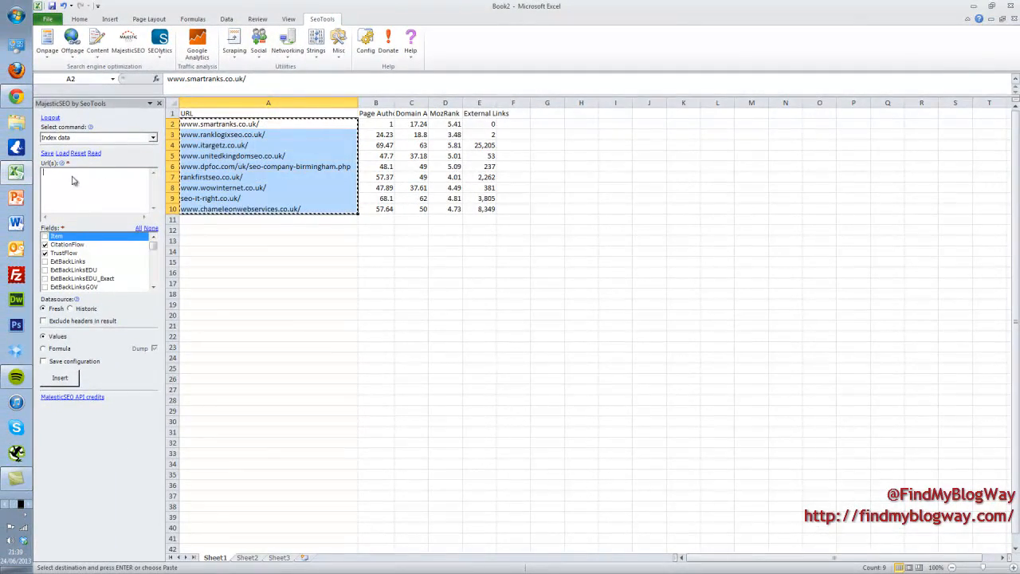
{"action": "right_click", "coordinate": [71, 180]}
{"action": "left_click", "coordinate": [86, 222]}
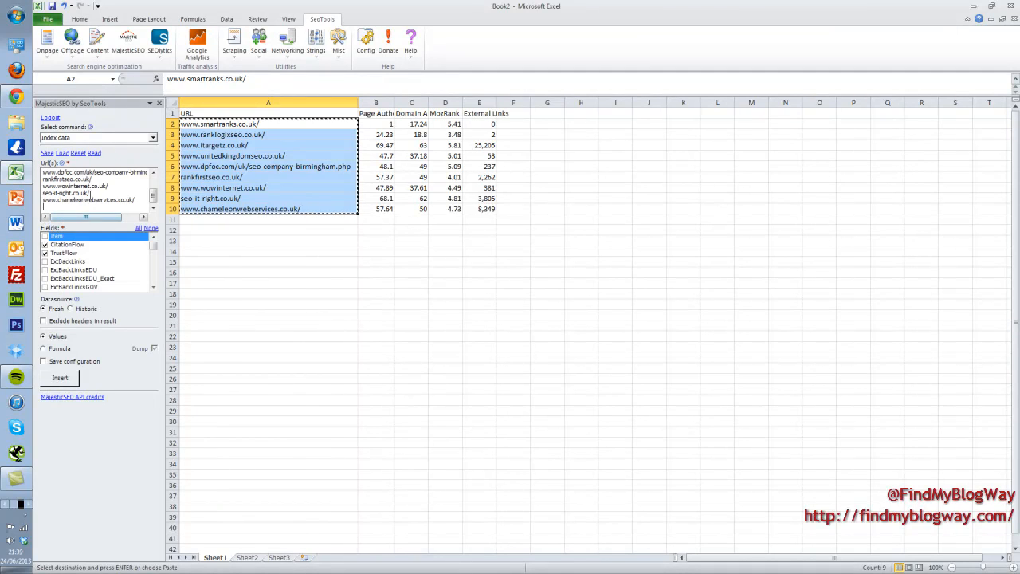
Step: Choose the MajesticSEO Index data command and fill its URL list with the copied URLs, keeping only CitationFlow and TrustFlow as fields
{"action": "left_click", "coordinate": [72, 138]}
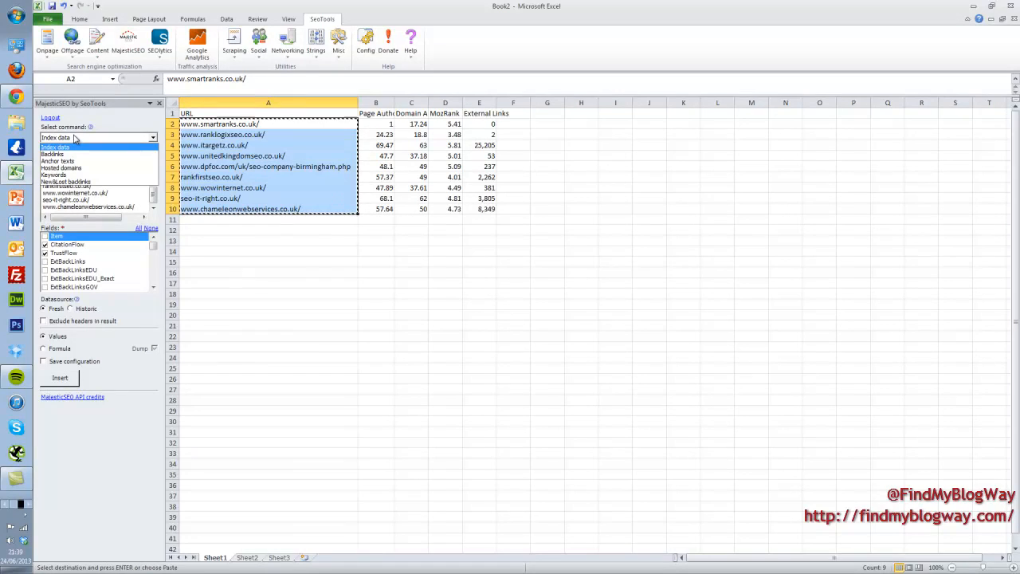
{"action": "left_click", "coordinate": [69, 146]}
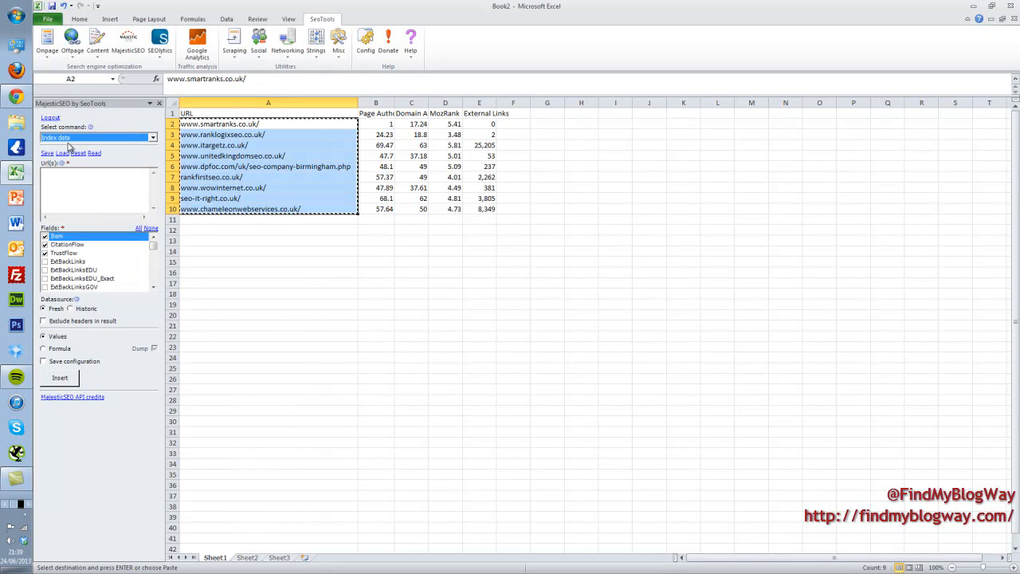
{"action": "left_click", "coordinate": [64, 173]}
{"action": "right_click", "coordinate": [61, 178]}
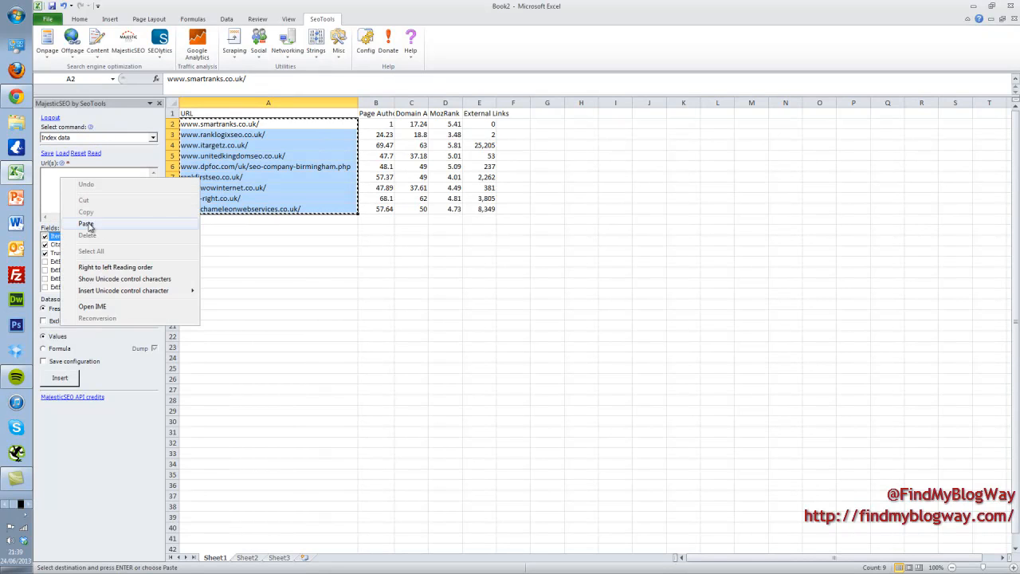
{"action": "left_click", "coordinate": [86, 224]}
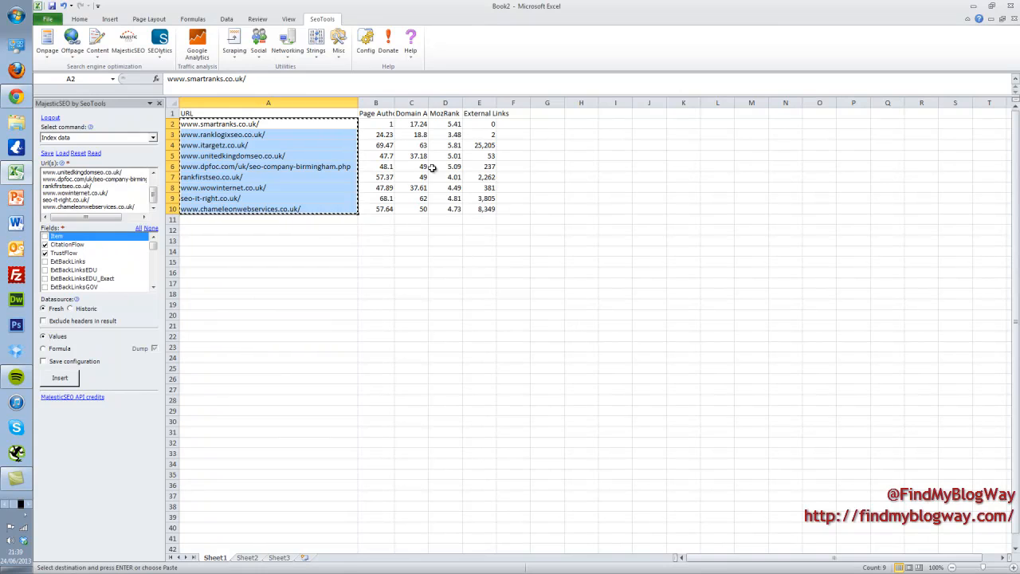
Step: Insert the MajesticSEO CitationFlow and TrustFlow values with headers, starting at cell F1
{"action": "left_click", "coordinate": [517, 113]}
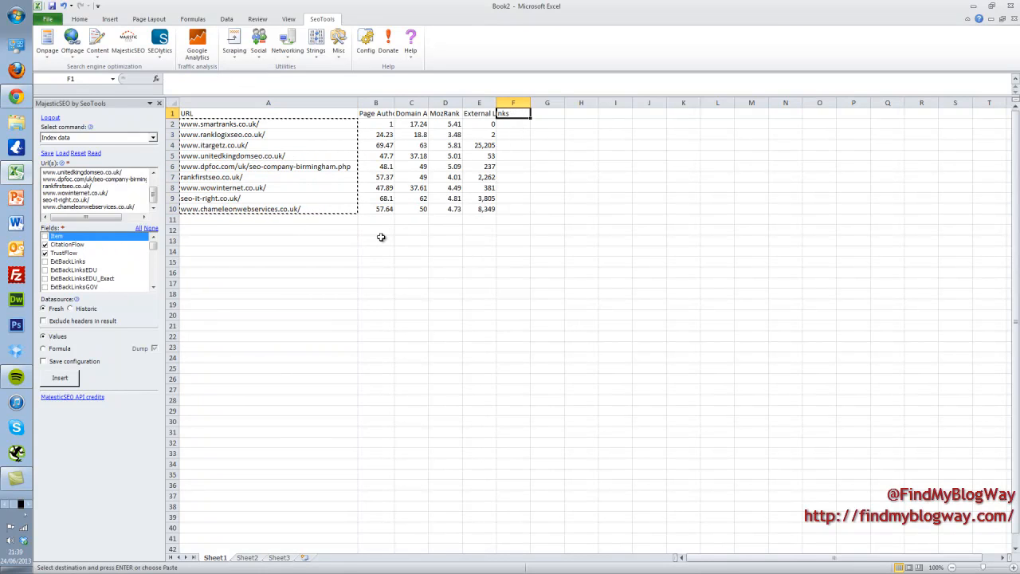
{"action": "left_click", "coordinate": [66, 380]}
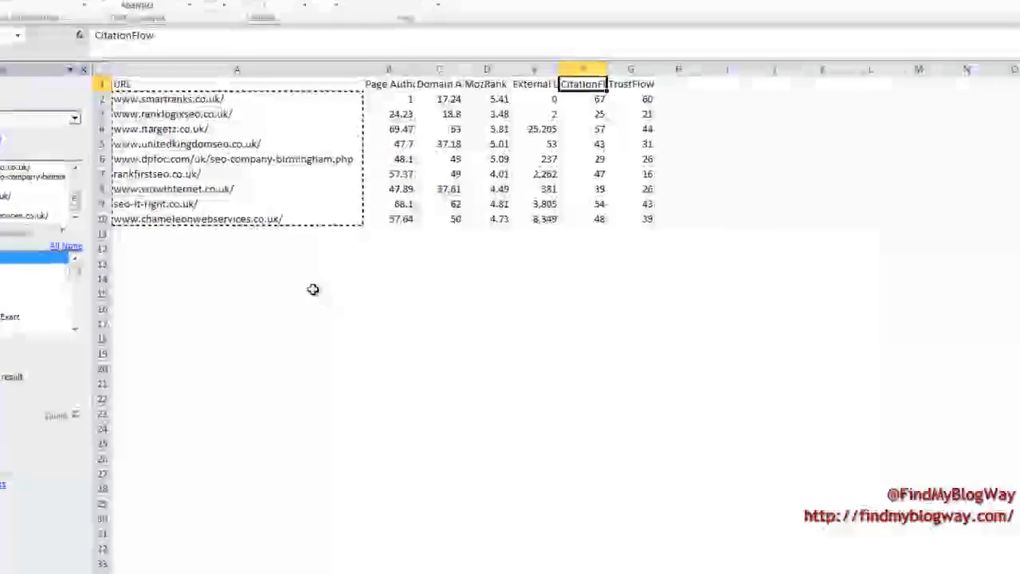
{"action": "left_click", "coordinate": [310, 296]}
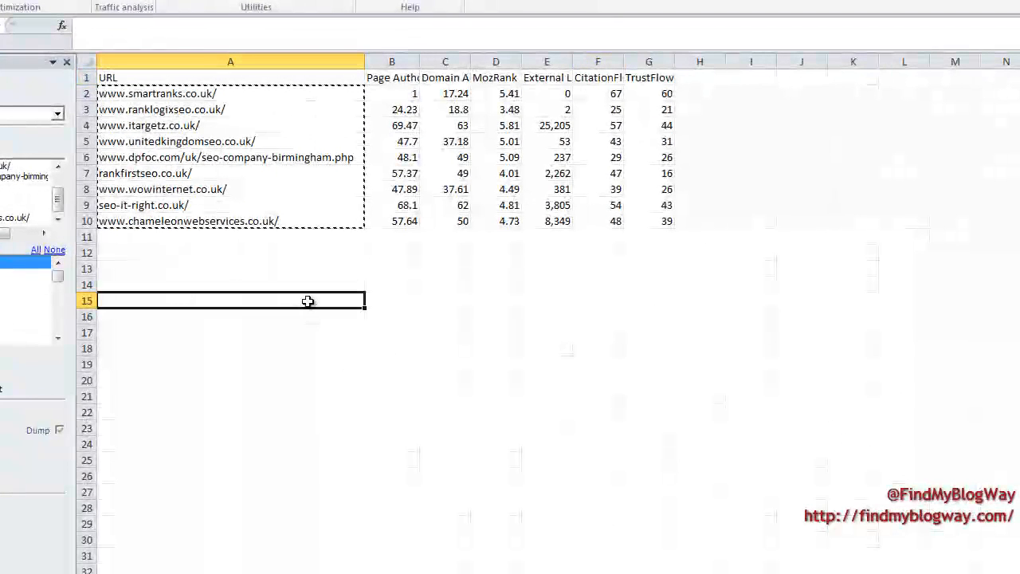
{"action": "double_click", "coordinate": [310, 296]}
{"action": "left_click", "coordinate": [324, 280]}
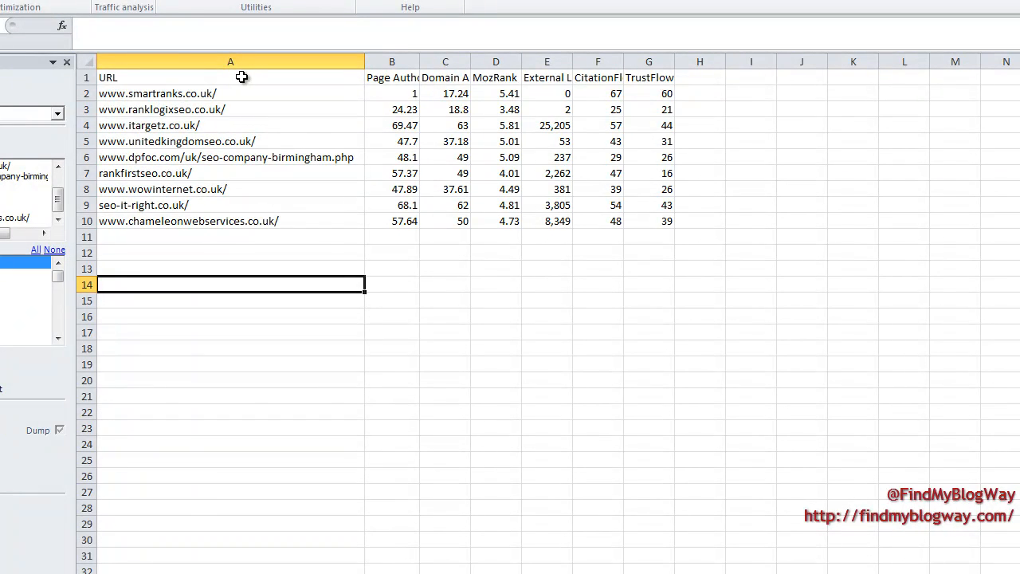
Step: Insert a 2-D clustered bar chart from rows 1 to 10 of the URL, Domain Authority, CitationFlow and TrustFlow columns
{"action": "left_click_drag", "start_coordinate": [239, 80], "coordinate": [231, 220]}
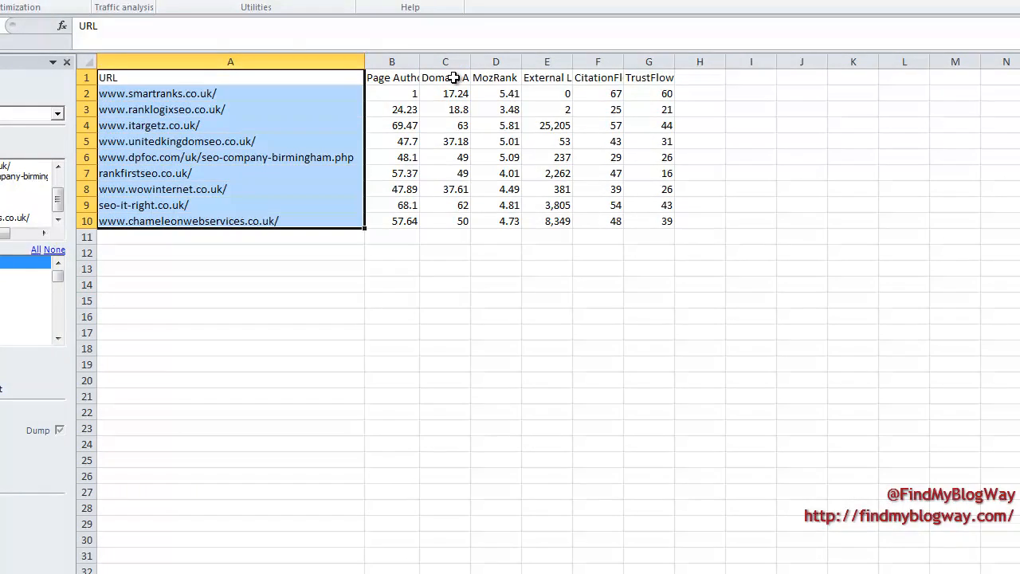
{"action": "left_click_drag", "start_coordinate": [453, 77], "coordinate": [455, 221]}
{"action": "left_click_drag", "start_coordinate": [599, 78], "coordinate": [607, 222]}
{"action": "left_click_drag", "start_coordinate": [658, 77], "coordinate": [668, 224]}
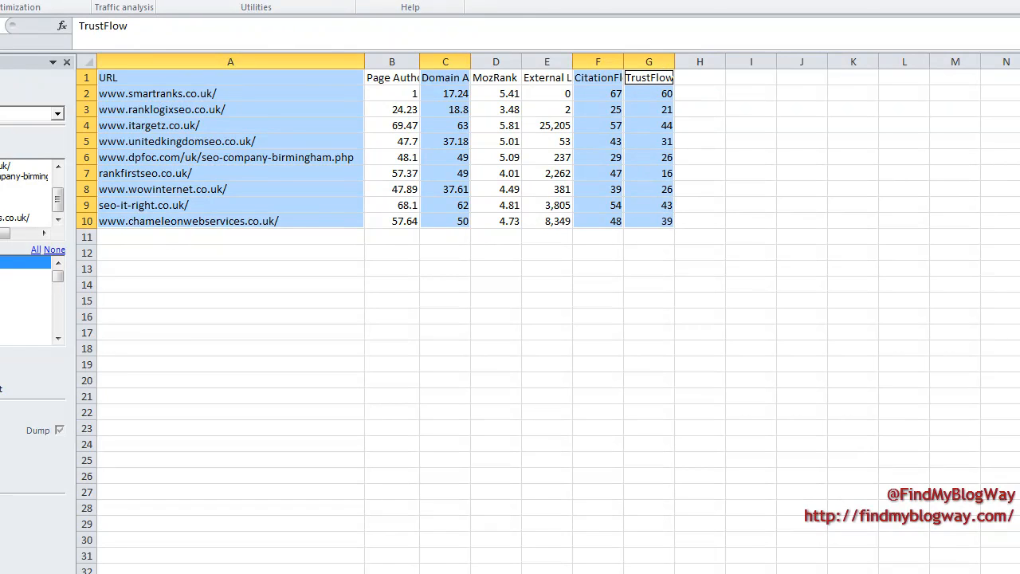
{"action": "key", "text": "alt+n"}
{"action": "key", "text": "b"}
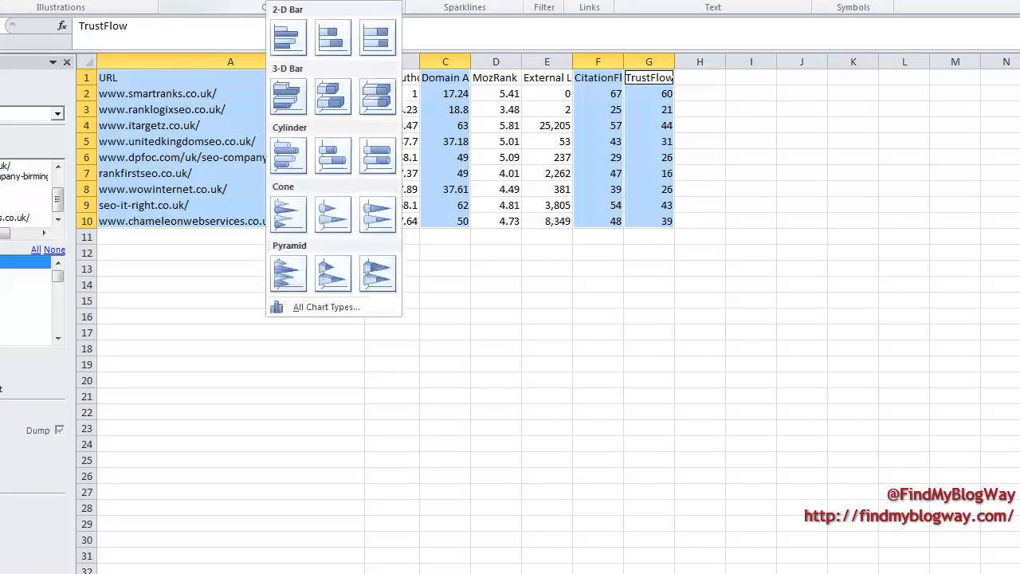
{"action": "left_click", "coordinate": [289, 44]}
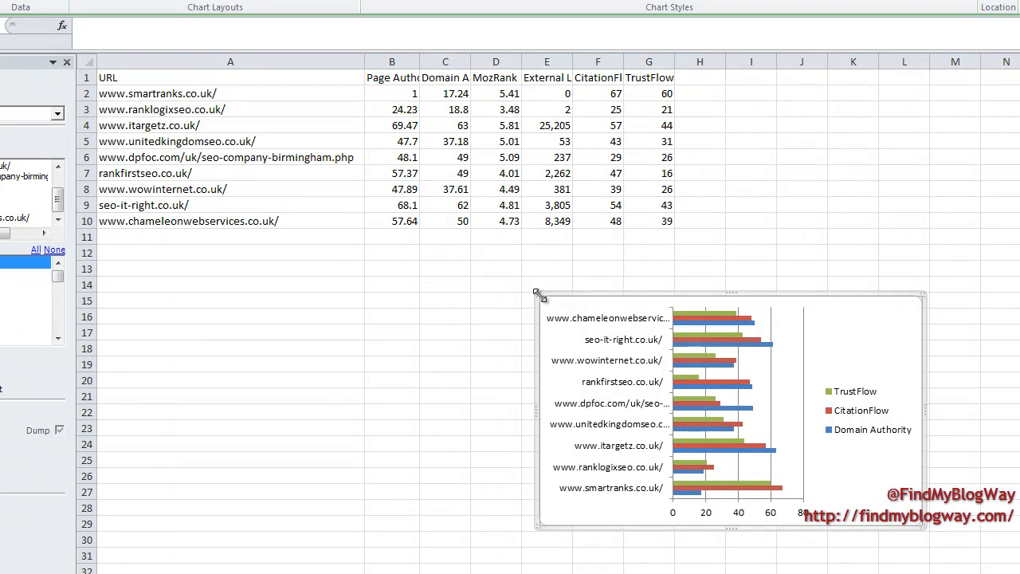
Step: Enlarge the bar chart and move it below the data table
{"action": "left_click_drag", "start_coordinate": [539, 296], "coordinate": [271, 183]}
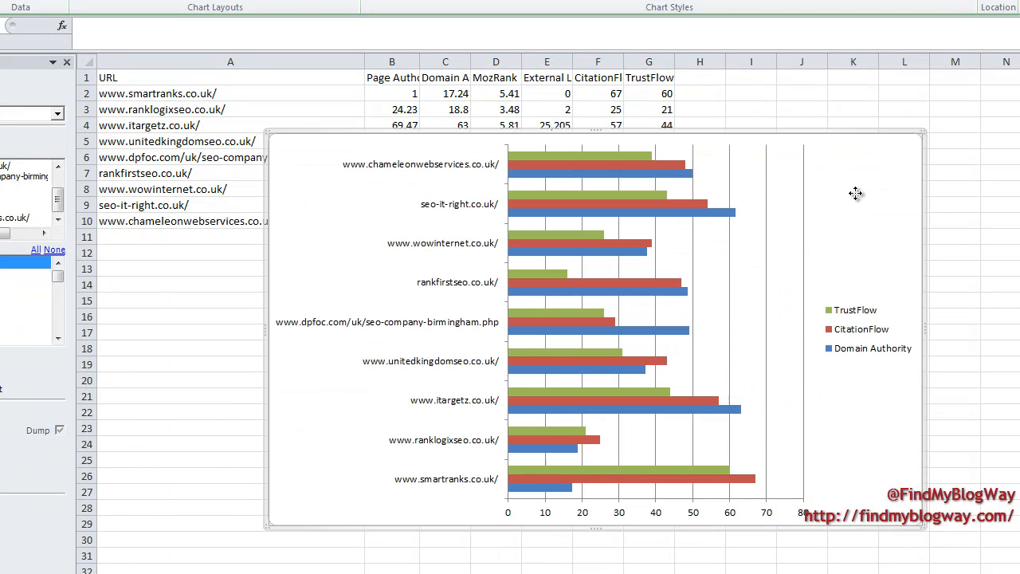
{"action": "left_click_drag", "start_coordinate": [856, 194], "coordinate": [969, 320]}
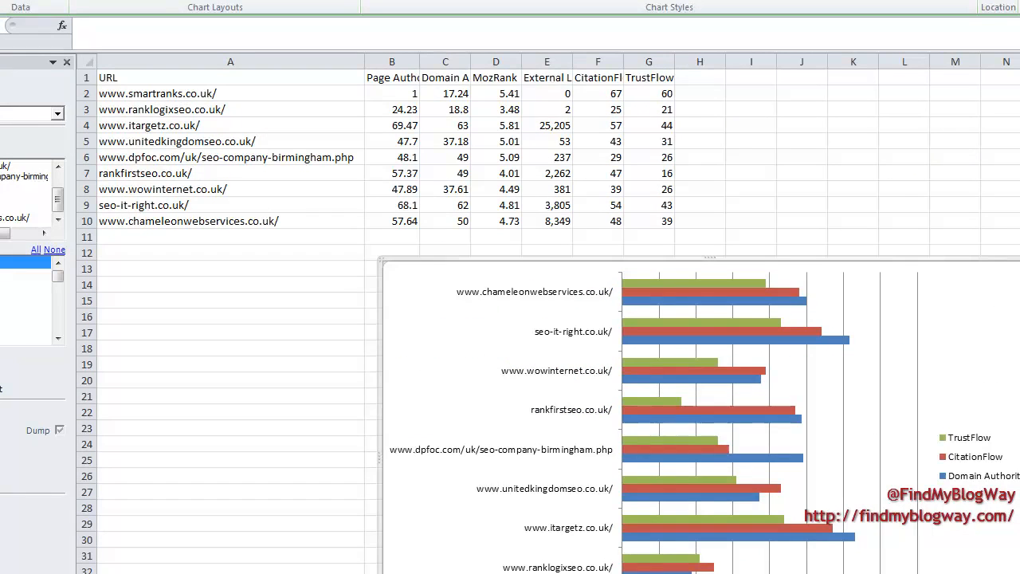
Step: Fix the chart's value axis at a minimum of 0.0 and a maximum of 100.0
{"action": "key", "text": "ctrl+1"}
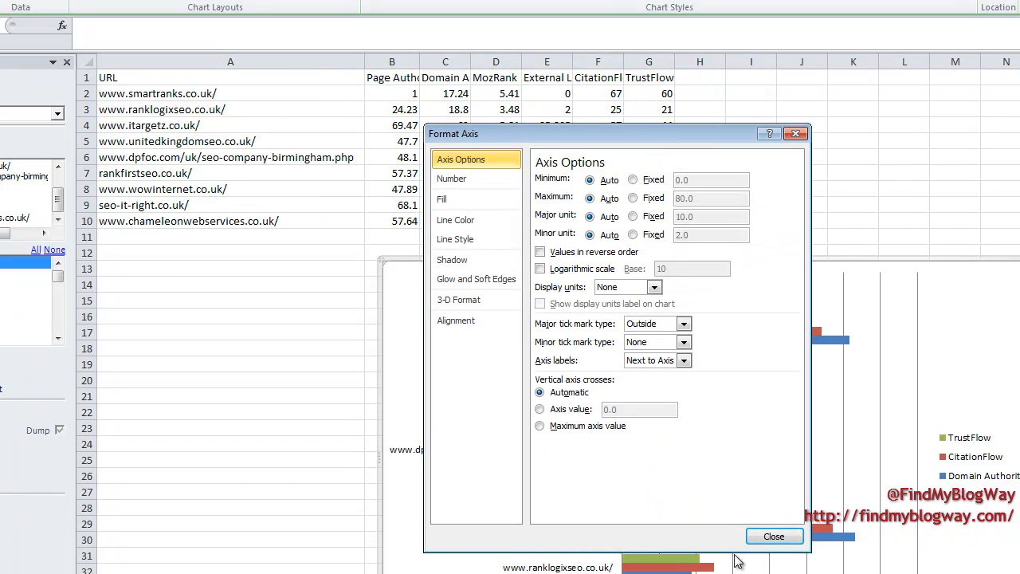
{"action": "left_click", "coordinate": [633, 180]}
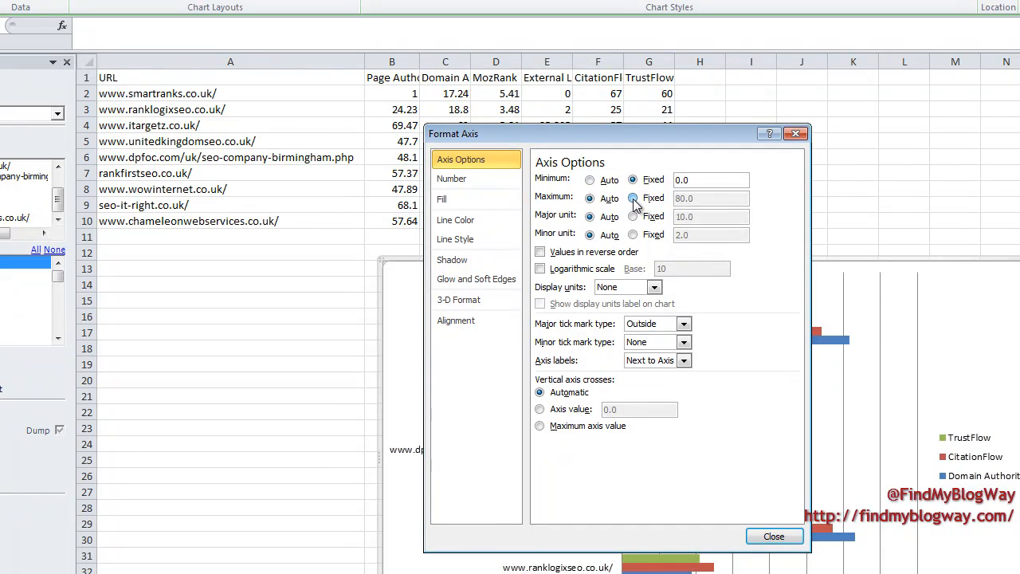
{"action": "left_click", "coordinate": [634, 199]}
{"action": "type", "text": "100.0"}
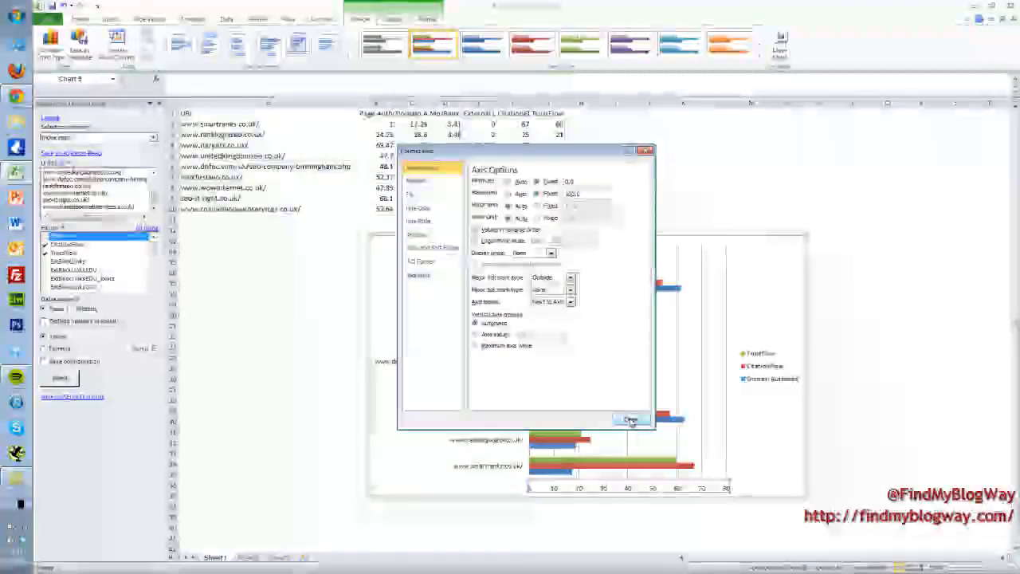
{"action": "left_click", "coordinate": [635, 422]}
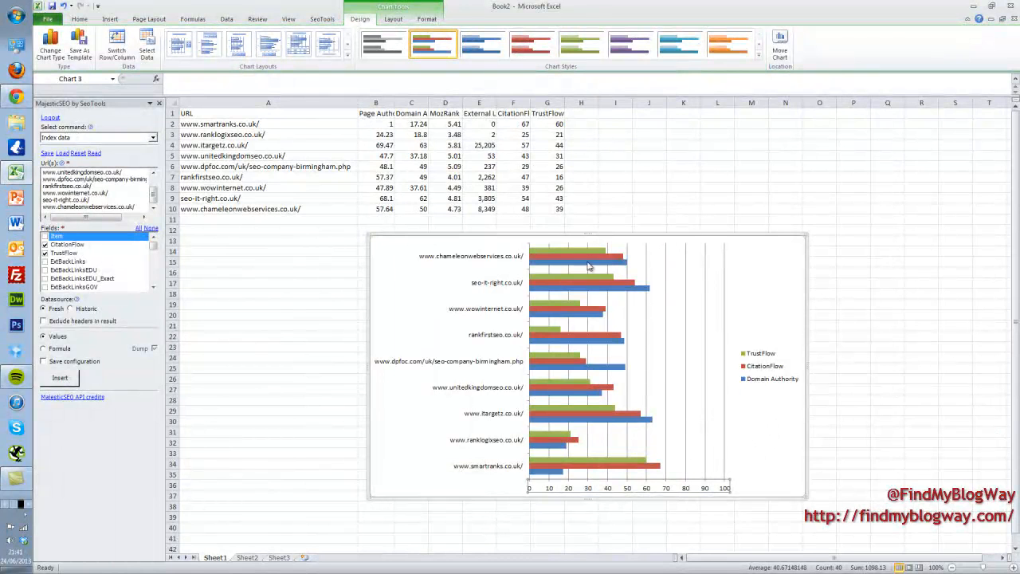
{"action": "left_click", "coordinate": [493, 469]}
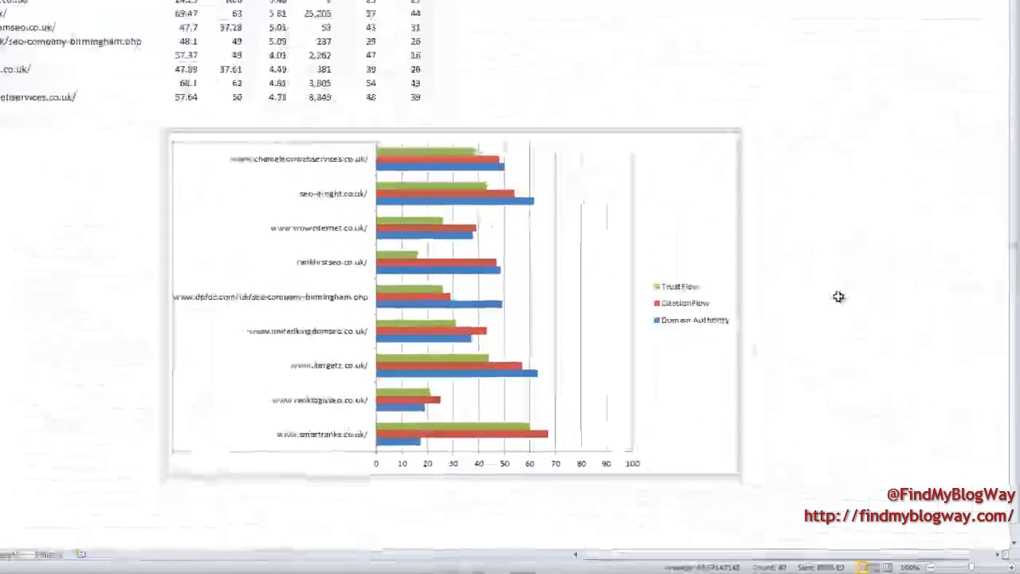
{"action": "left_click", "coordinate": [840, 294]}
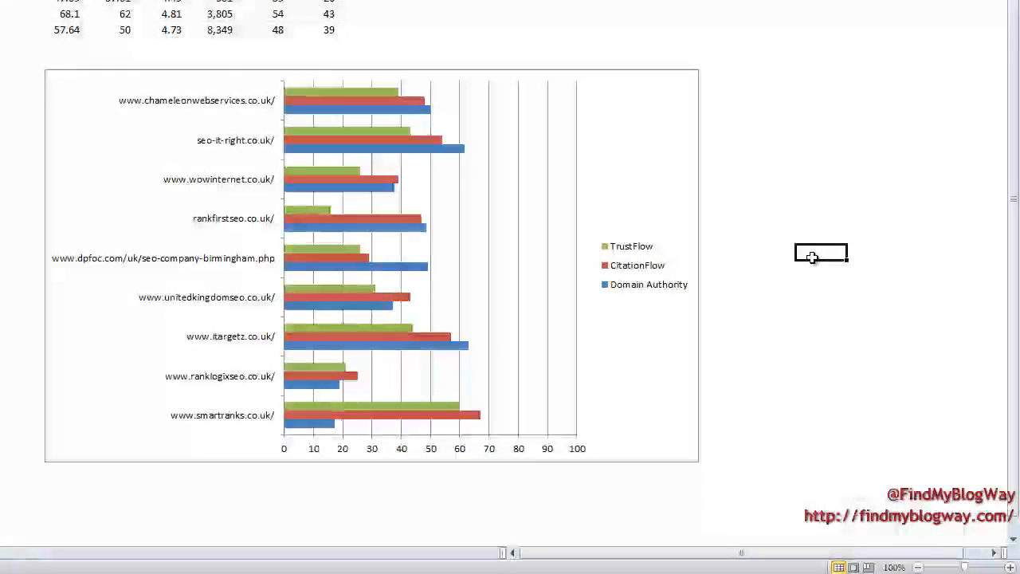
{"action": "left_click", "coordinate": [471, 75]}
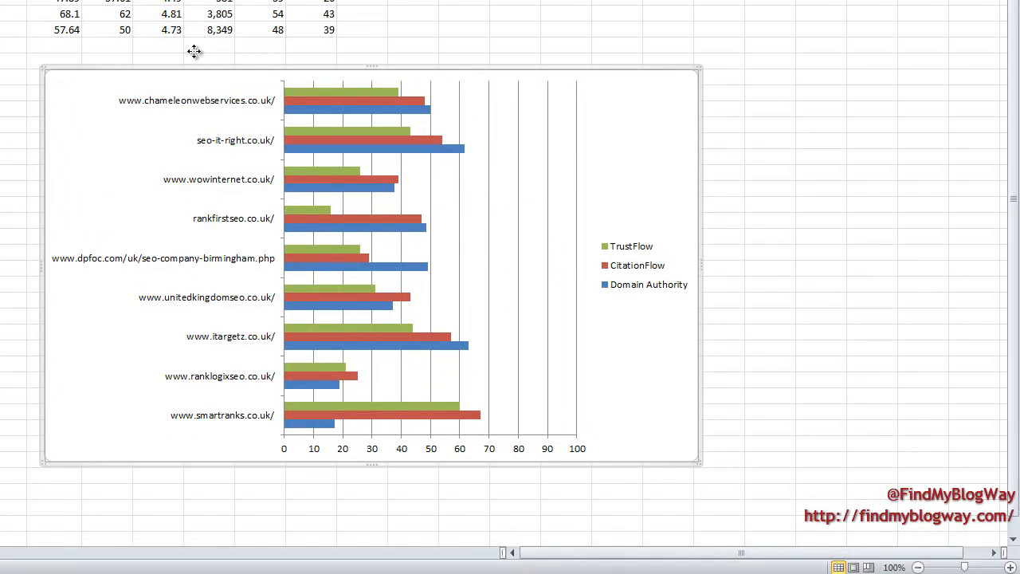